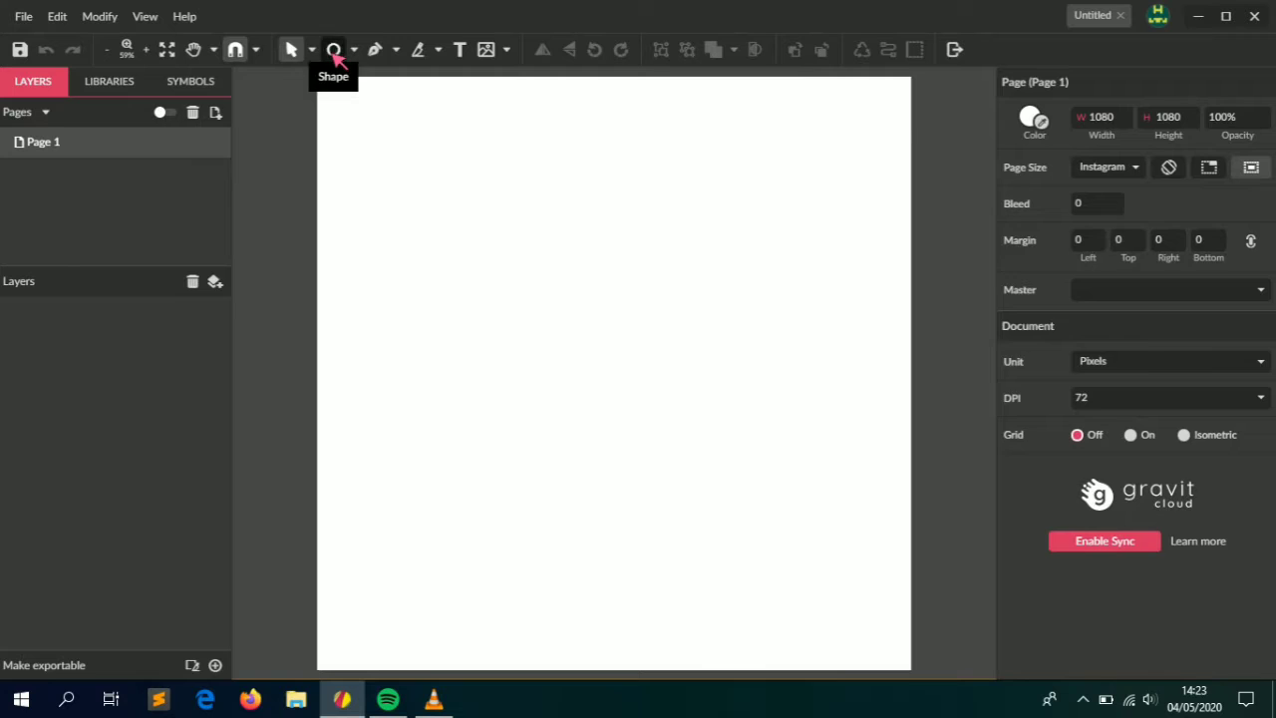
# - Draw a circle about 786 px in diameter, centred on the page, and lock it
pyautogui.click(334, 51)
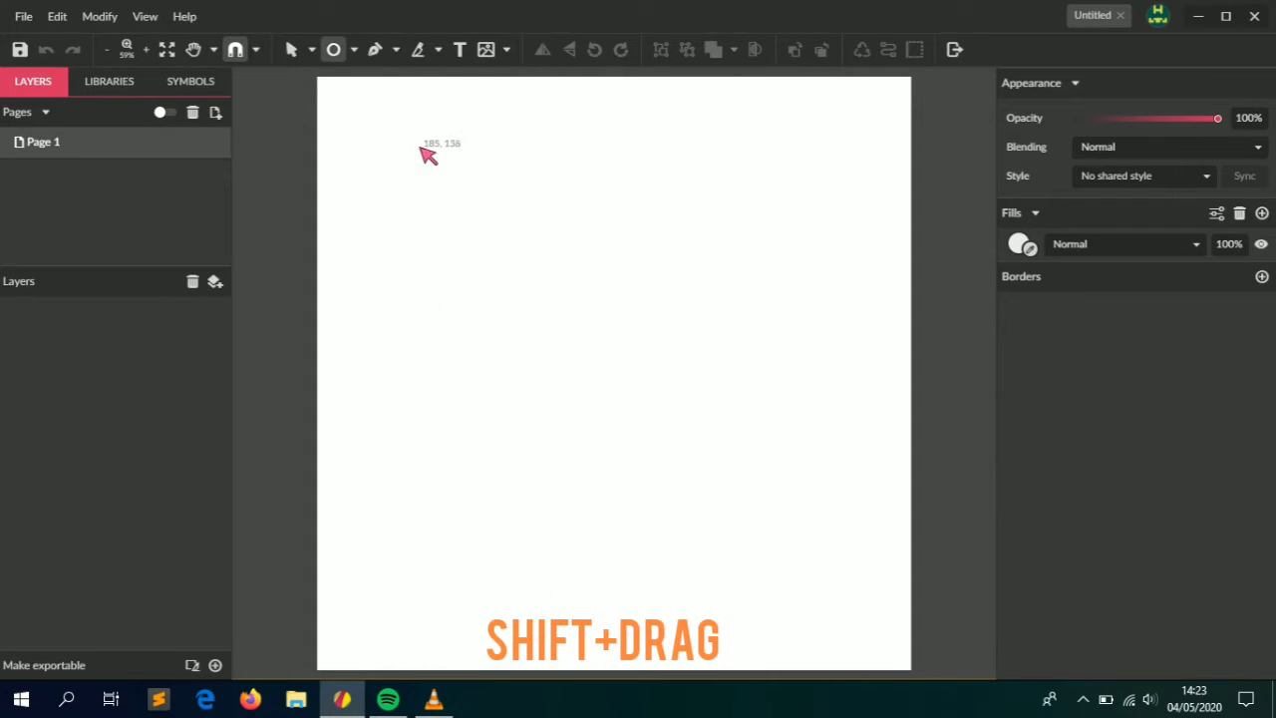
pyautogui.moveTo(418, 143); pyautogui.dragTo(858, 549)
pyautogui.click(1123, 84)
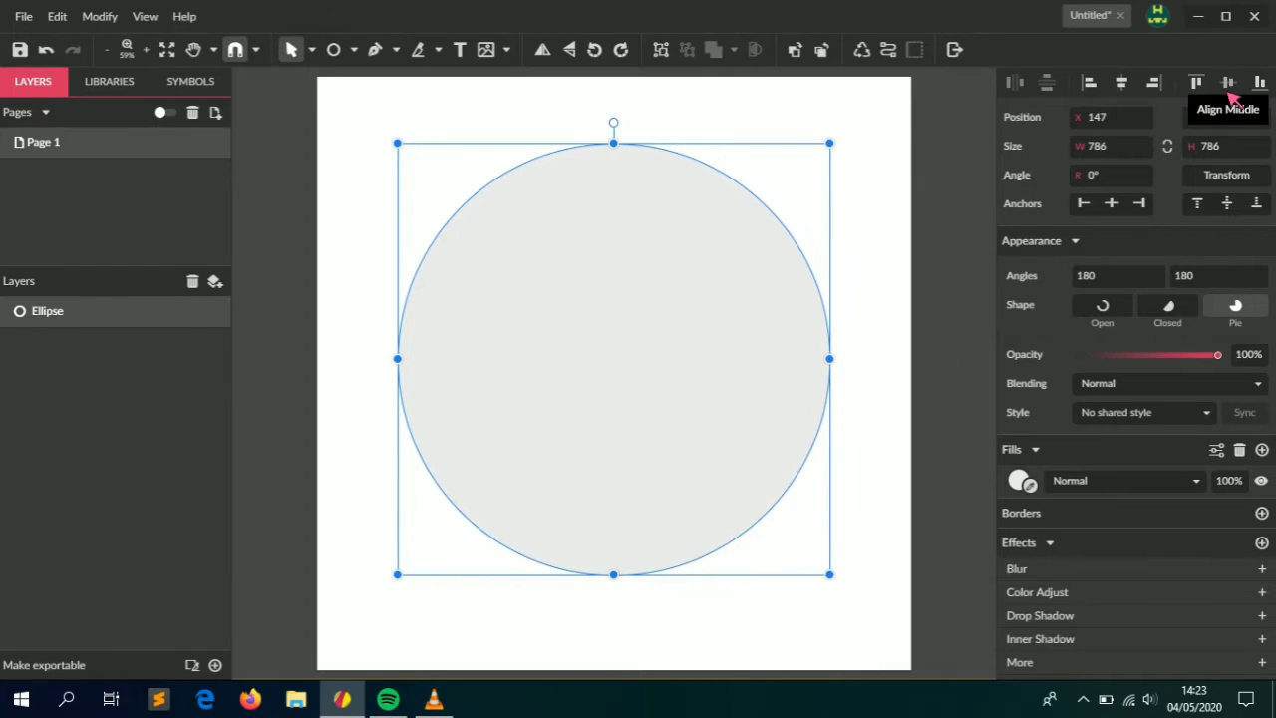
pyautogui.click(1228, 84)
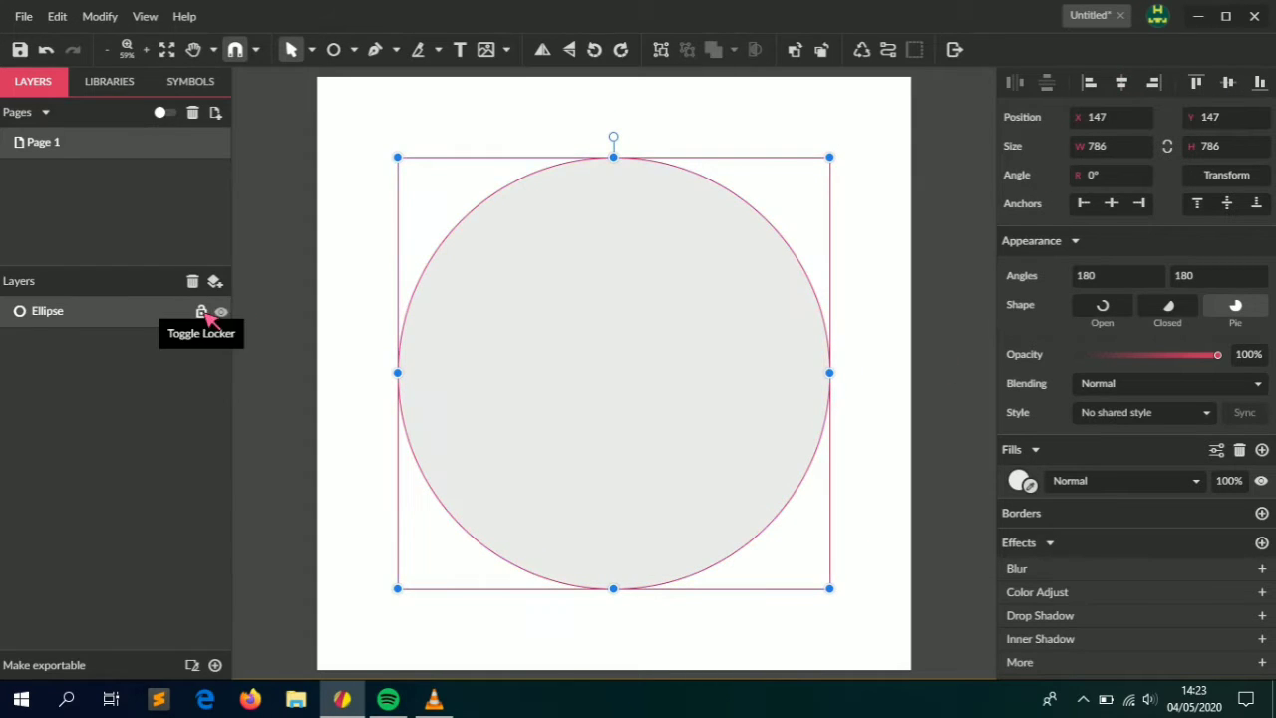
pyautogui.click(216, 312)
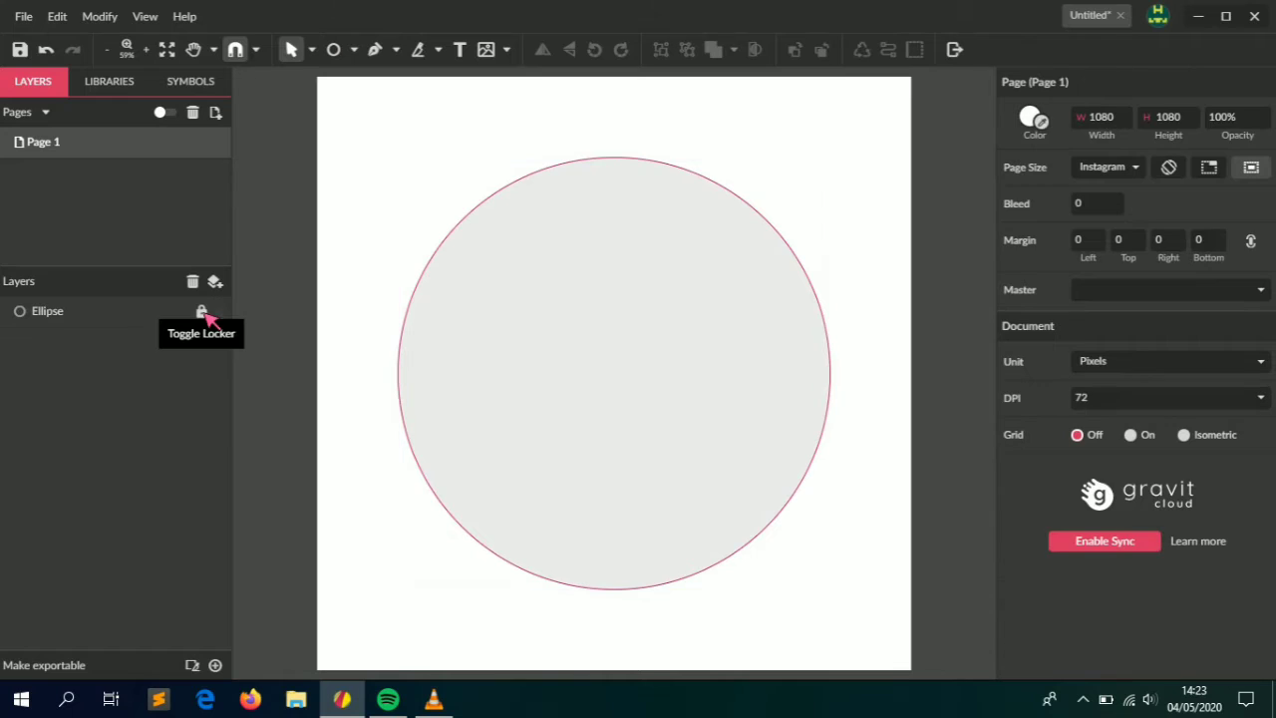
# - Draw a smaller circle about 301 px in diameter and centre it on the page both horizontally and vertically
pyautogui.click(334, 49)
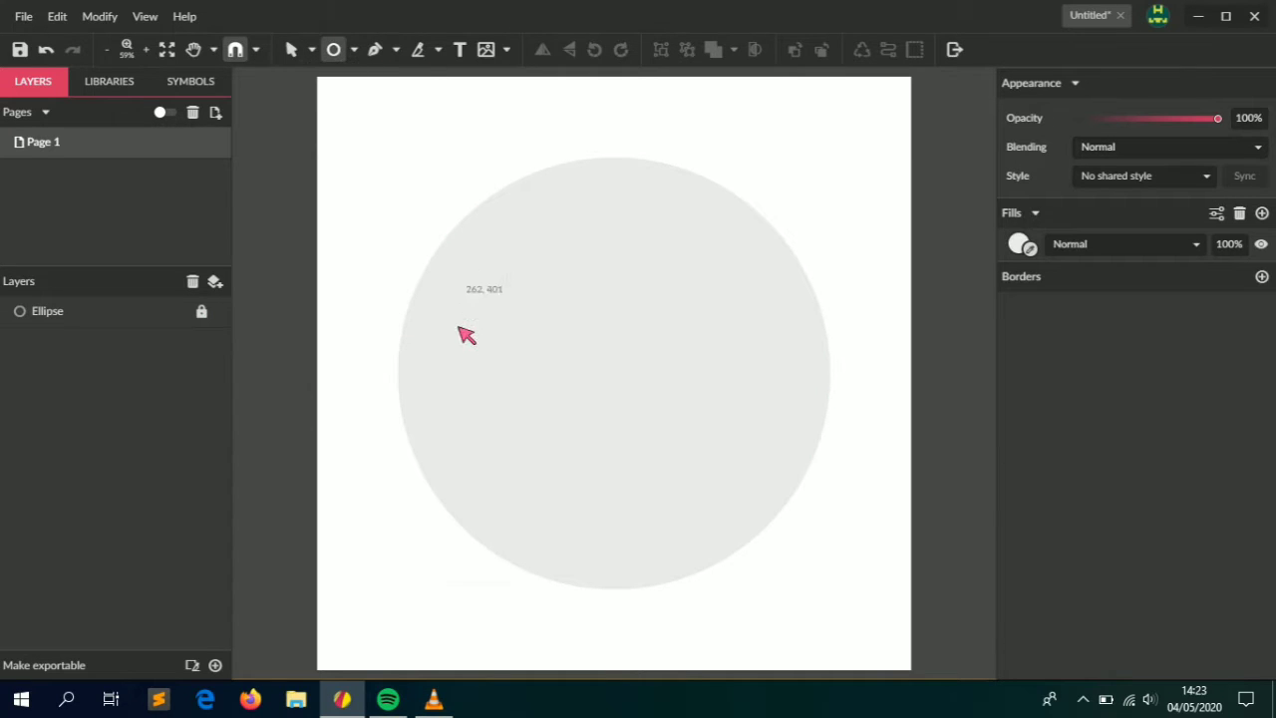
pyautogui.moveTo(454, 322); pyautogui.dragTo(618, 487)
pyautogui.moveTo(567, 425); pyautogui.dragTo(639, 372)
pyautogui.click(1123, 84)
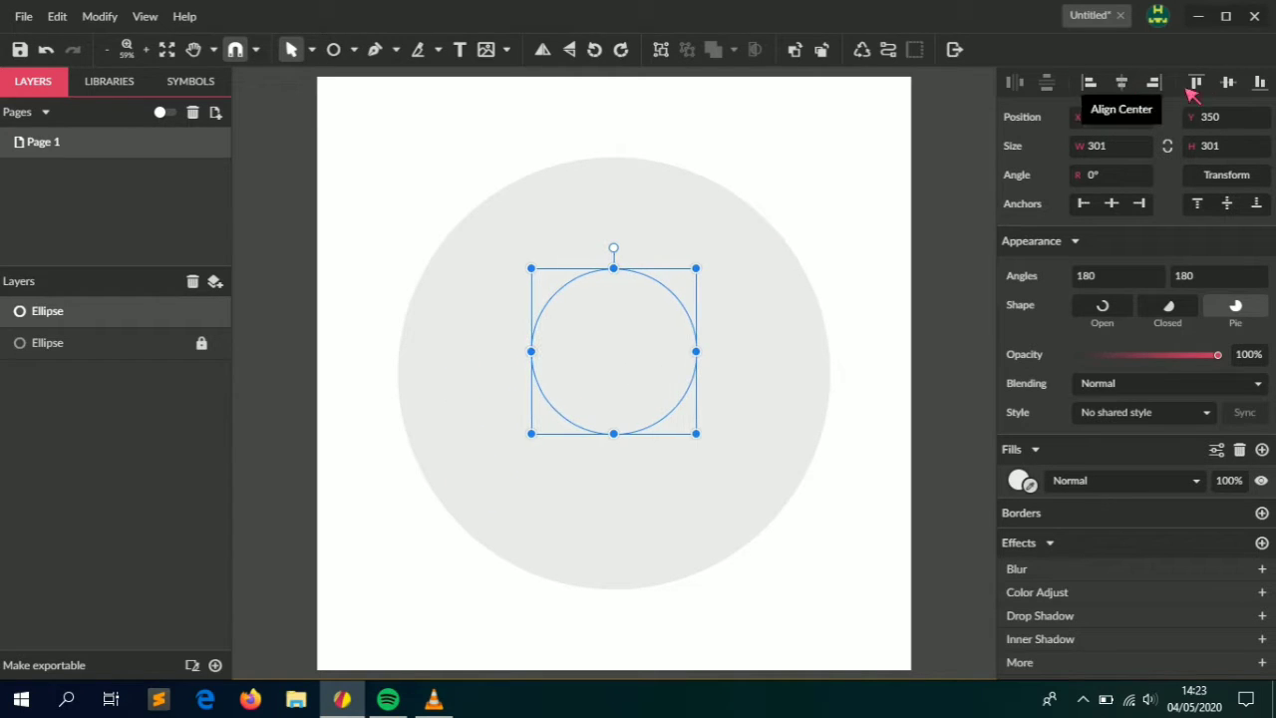
pyautogui.click(1228, 81)
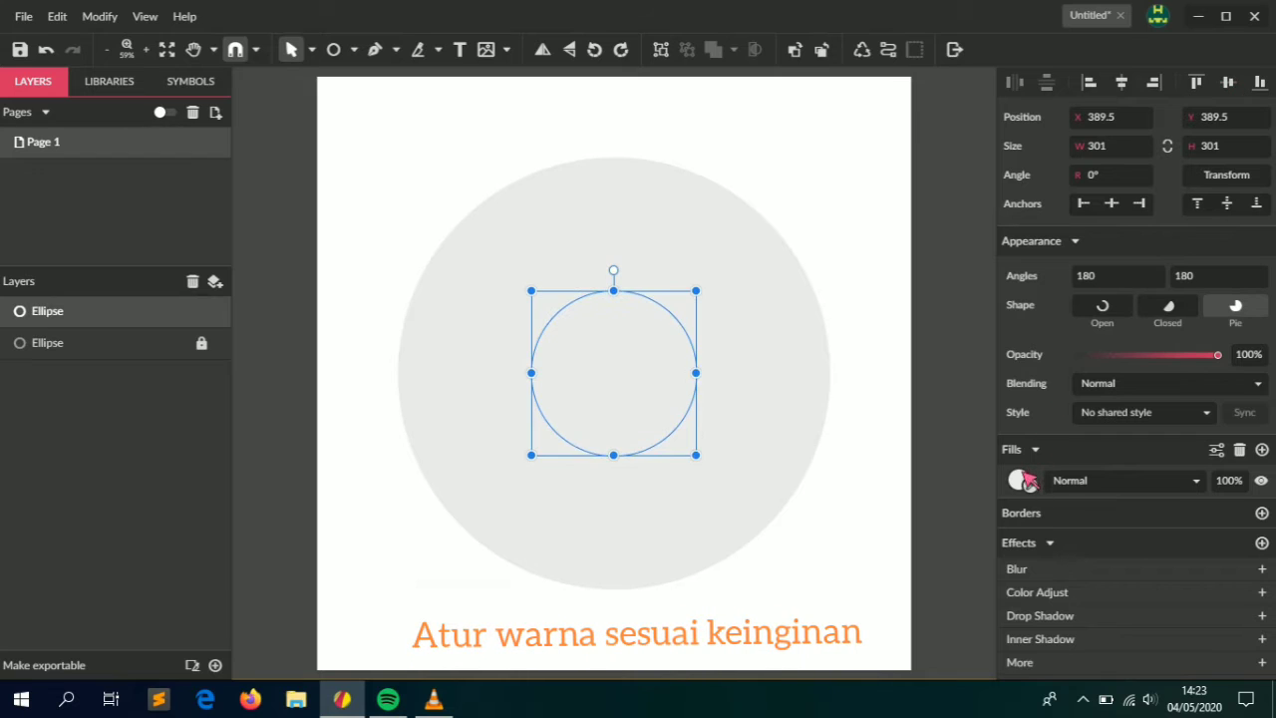
# - Fill the small centre circle with blue #3A93FF
pyautogui.click(1019, 480)
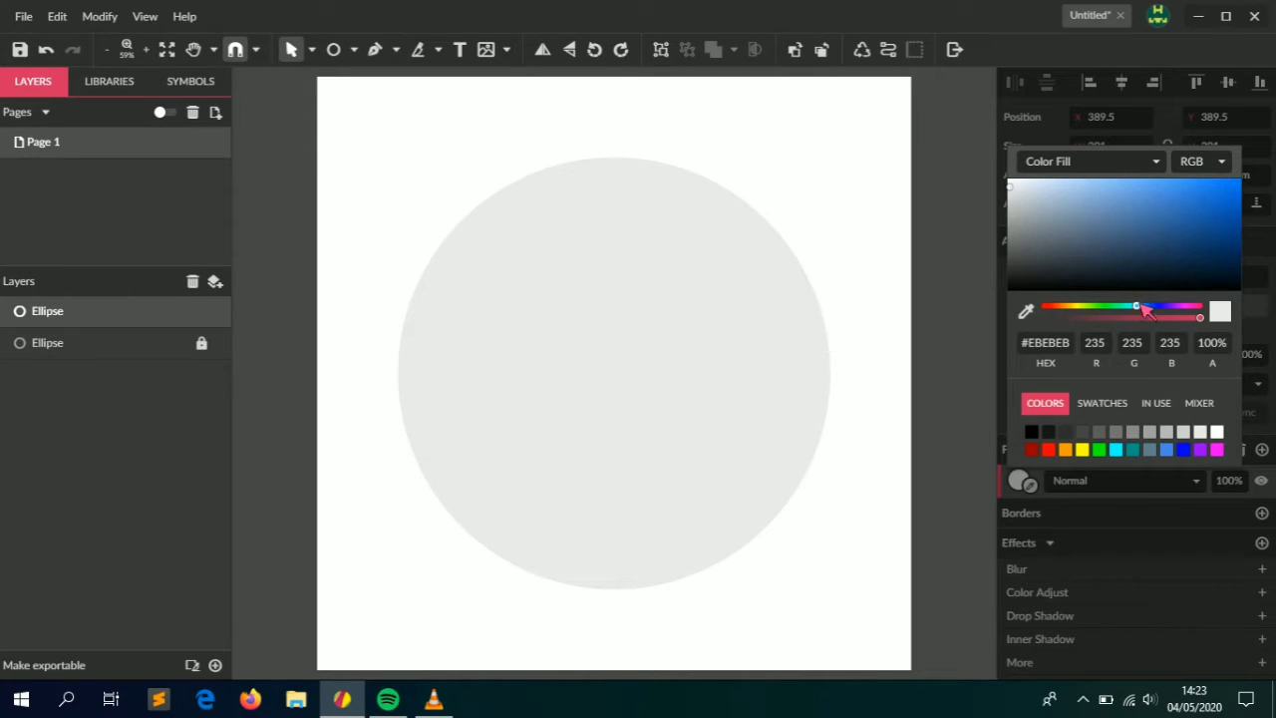
pyautogui.moveTo(1197, 224); pyautogui.dragTo(1197, 163)
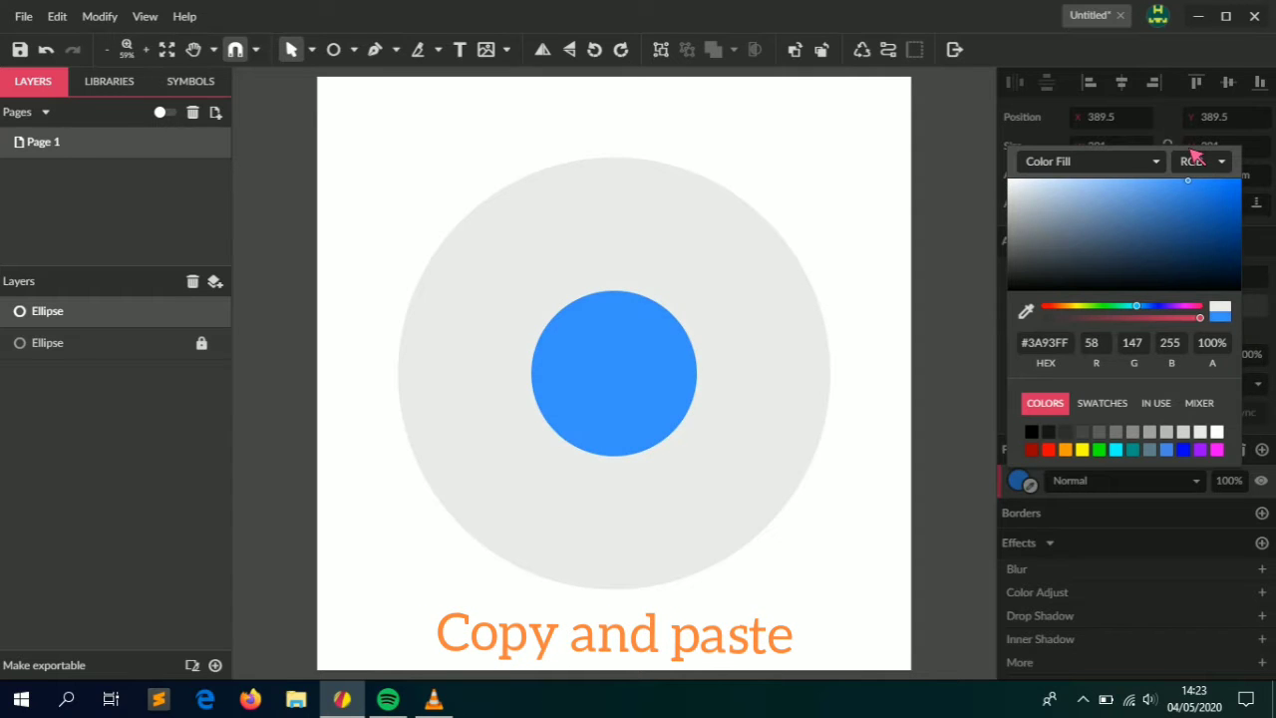
pyautogui.click(656, 382)
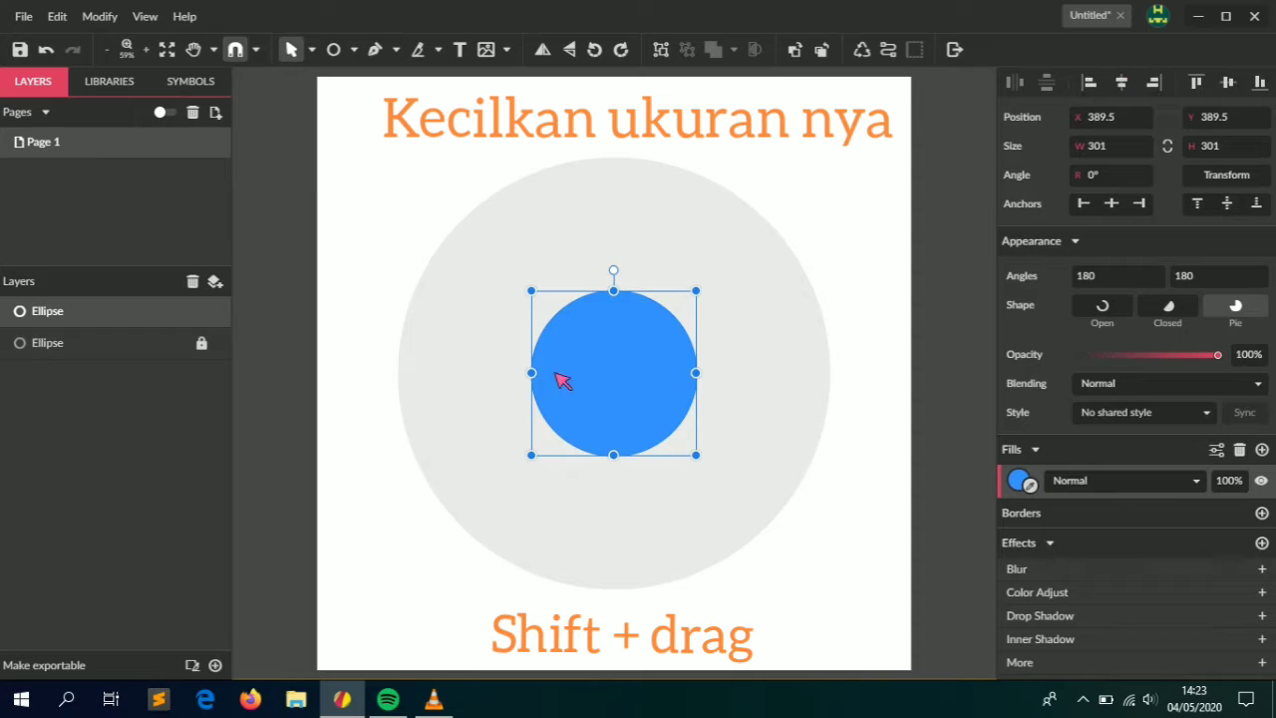
# - Duplicate the blue circle as a concentric copy about 246 px wide with a white fill
pyautogui.hotkey('ctrl', 'c')
pyautogui.hotkey('ctrl', 'v')
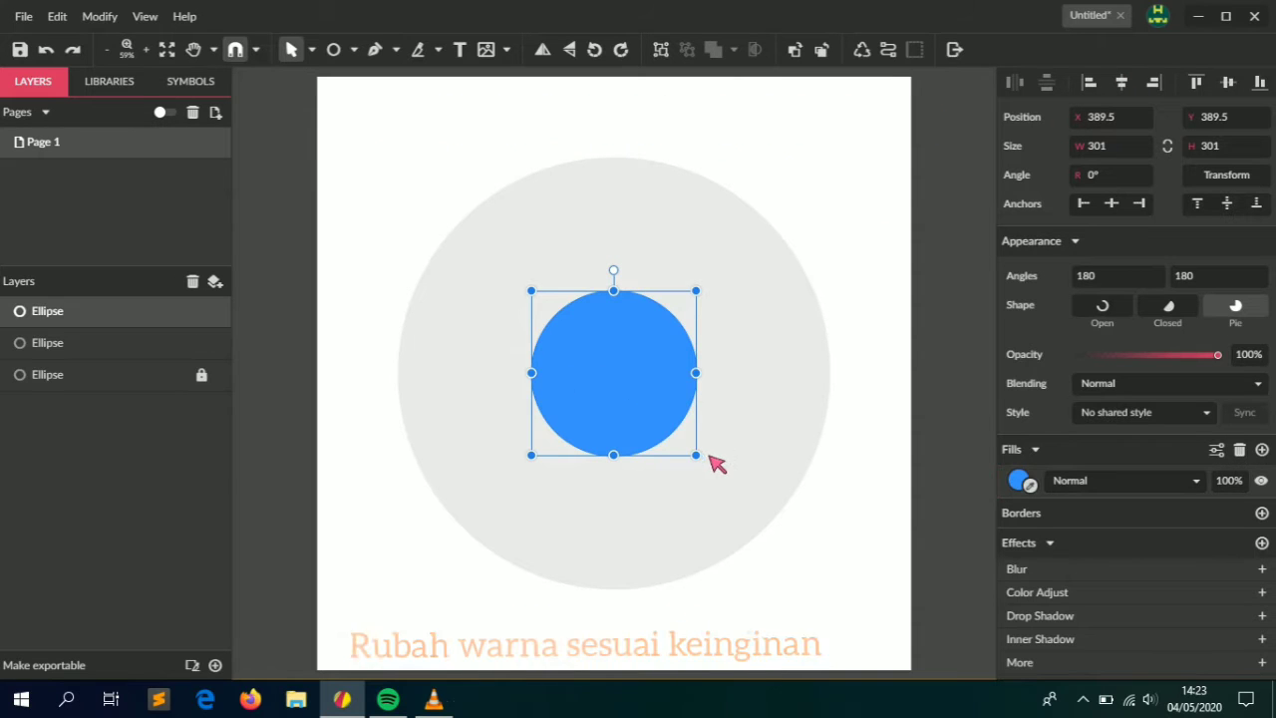
pyautogui.moveTo(701, 461); pyautogui.dragTo(690, 451)
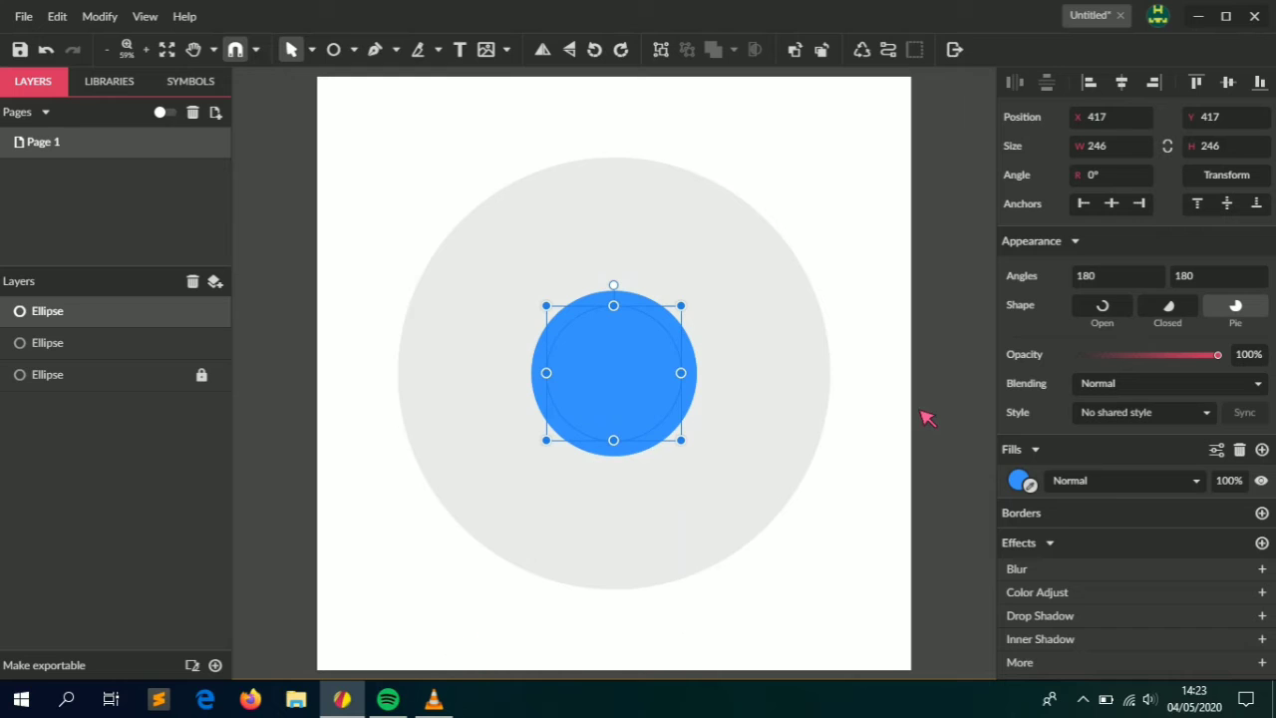
pyautogui.click(1021, 482)
pyautogui.click(1217, 432)
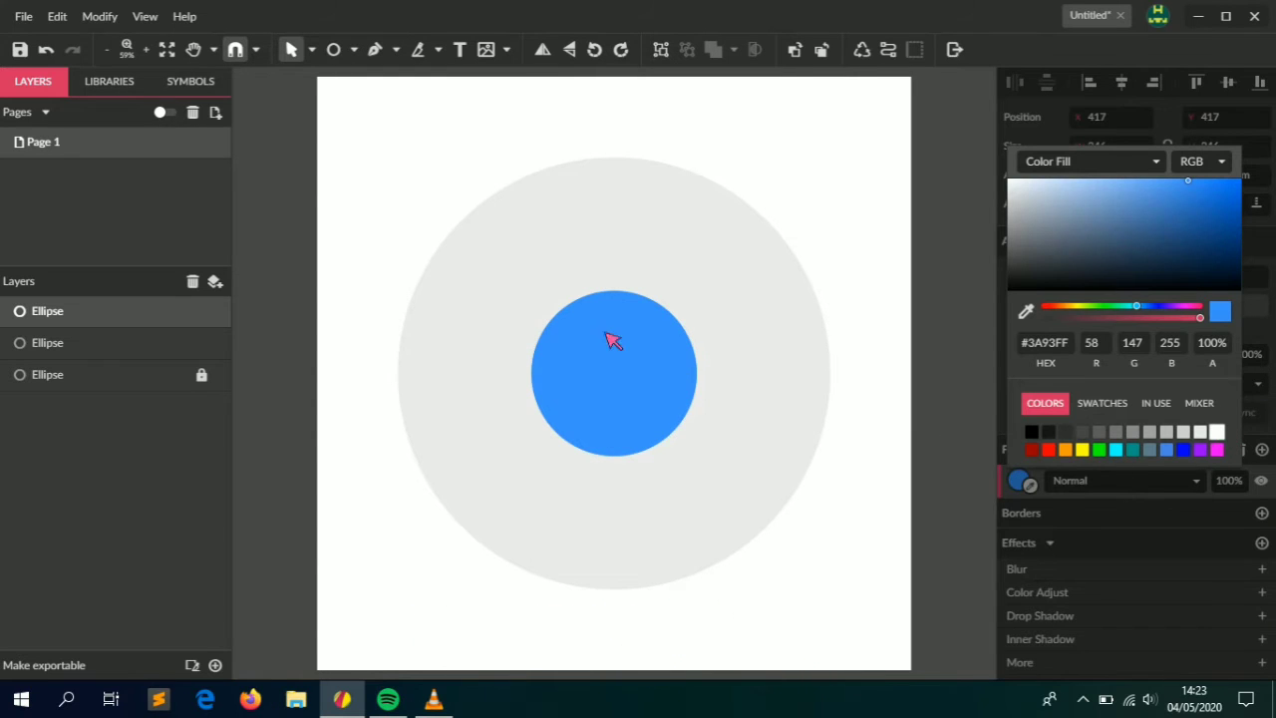
pyautogui.click(630, 367)
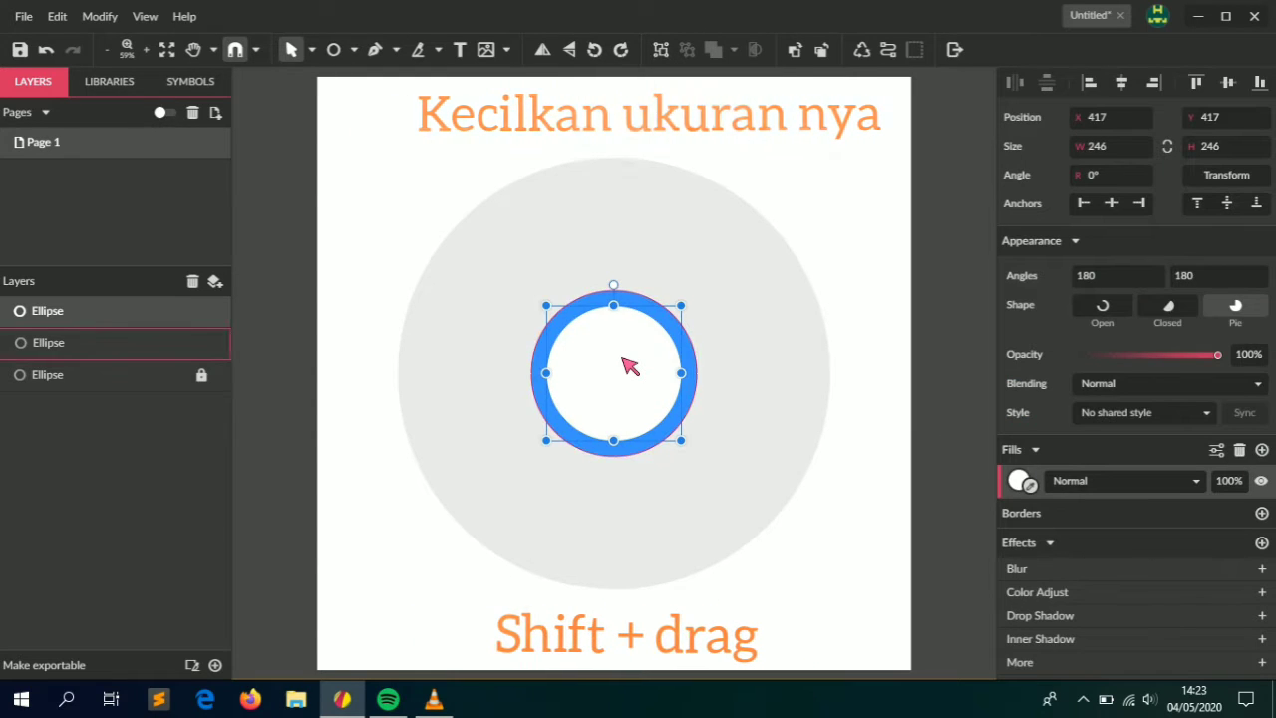
# - Duplicate the white circle as a concentric copy about 196 px wide, filled with the blue sampled from the outer ring
pyautogui.hotkey('ctrl', 'c')
pyautogui.hotkey('ctrl', 'v')
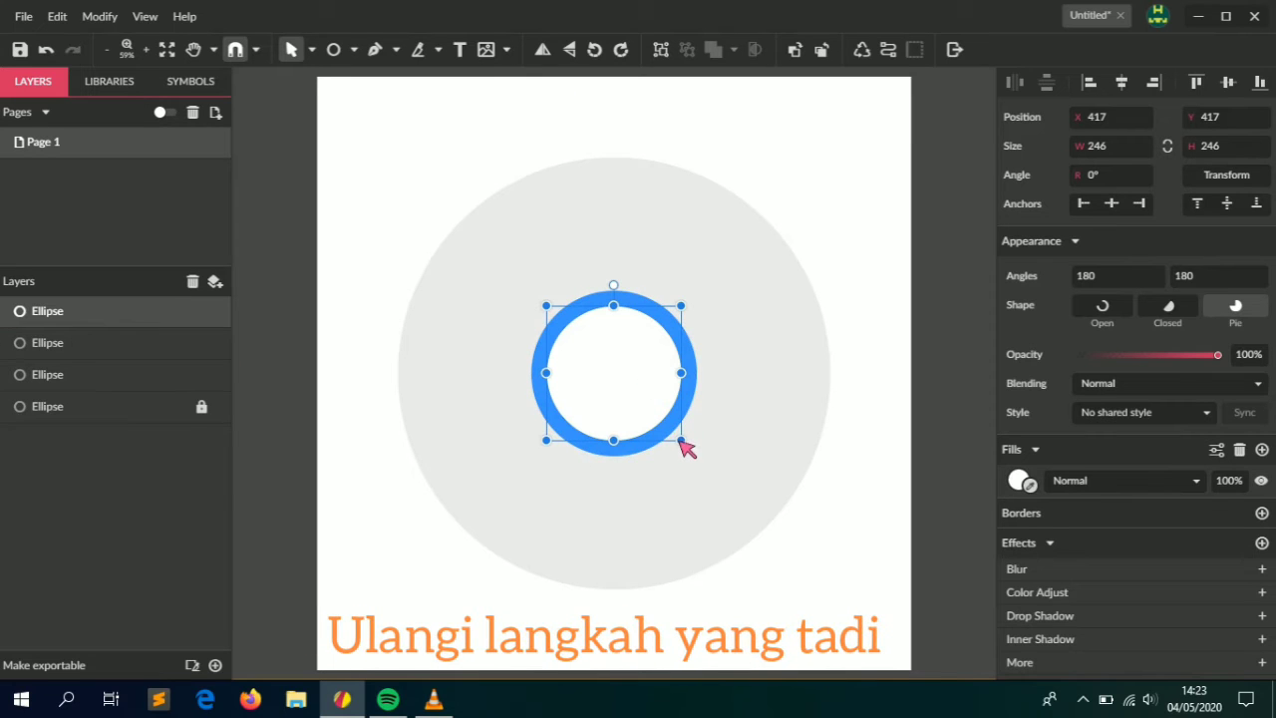
pyautogui.moveTo(682, 441); pyautogui.dragTo(675, 437)
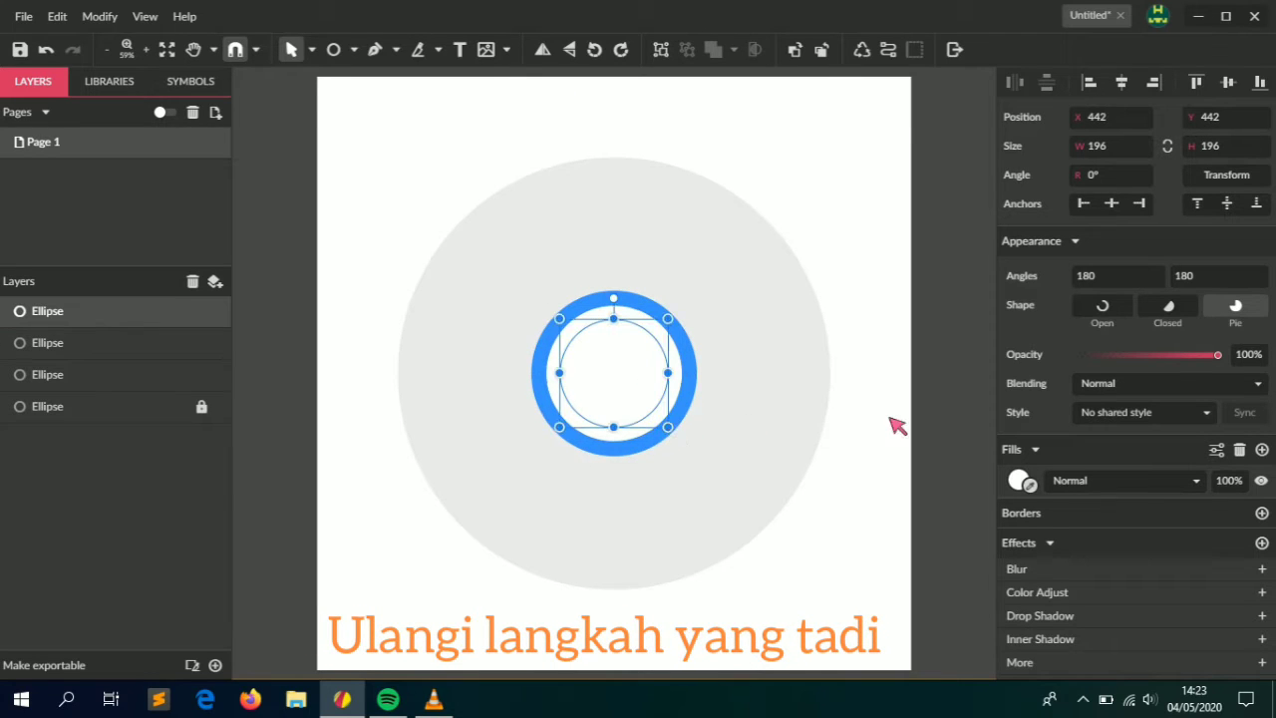
pyautogui.click(1030, 485)
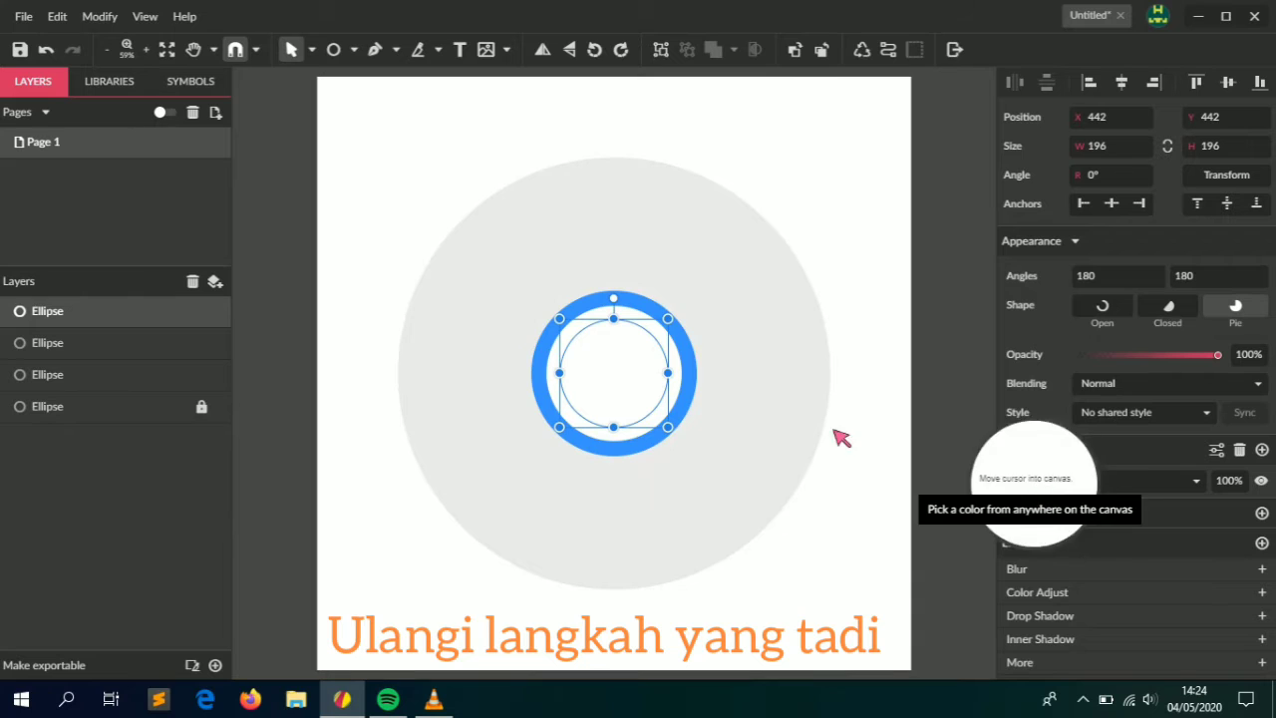
pyautogui.click(703, 384)
pyautogui.click(778, 422)
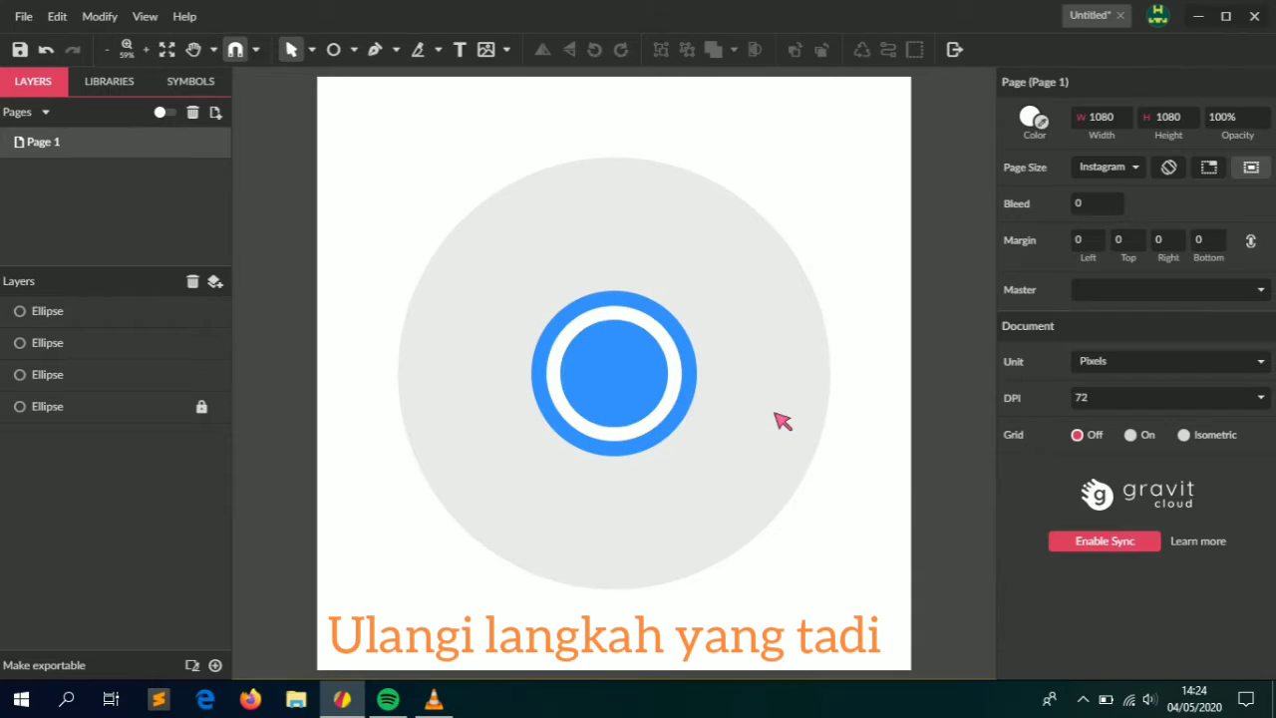
# - Duplicate the inner blue circle as a concentric copy about 154 px wide, filled with the white sampled from the ring
pyautogui.click(630, 387)
pyautogui.hotkey('ctrl', 'd')
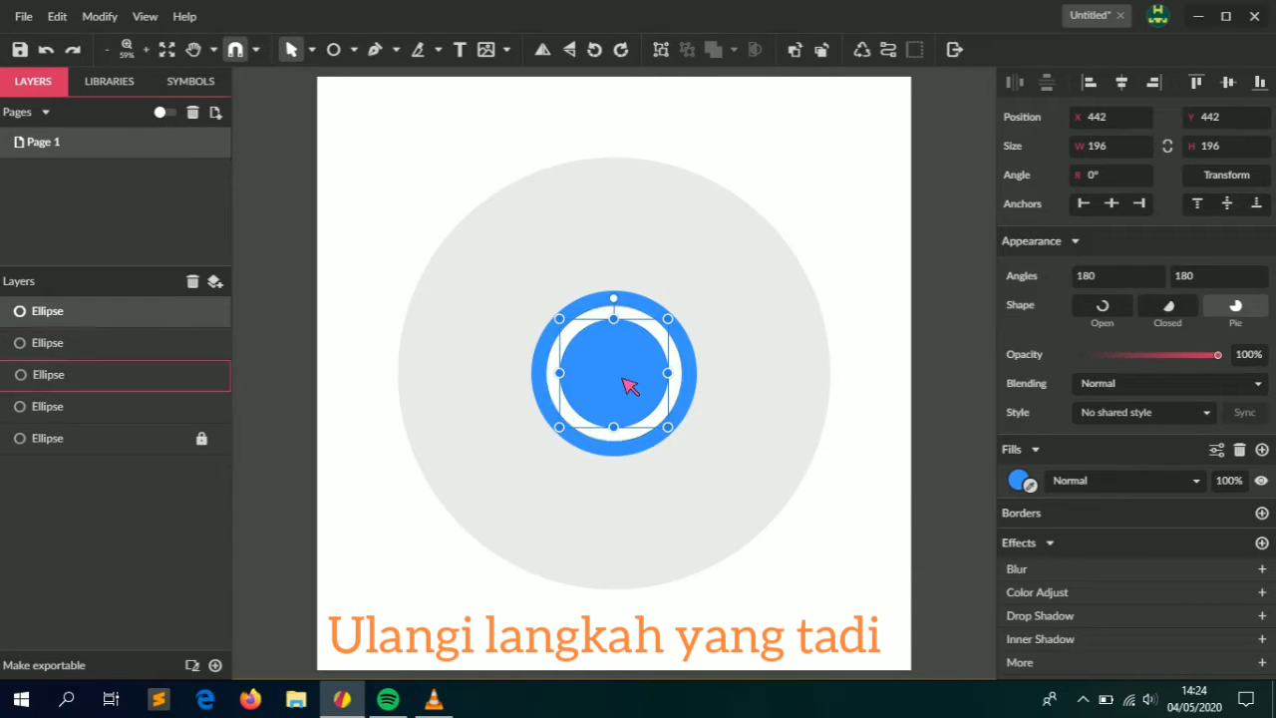
pyautogui.moveTo(674, 431); pyautogui.dragTo(658, 418)
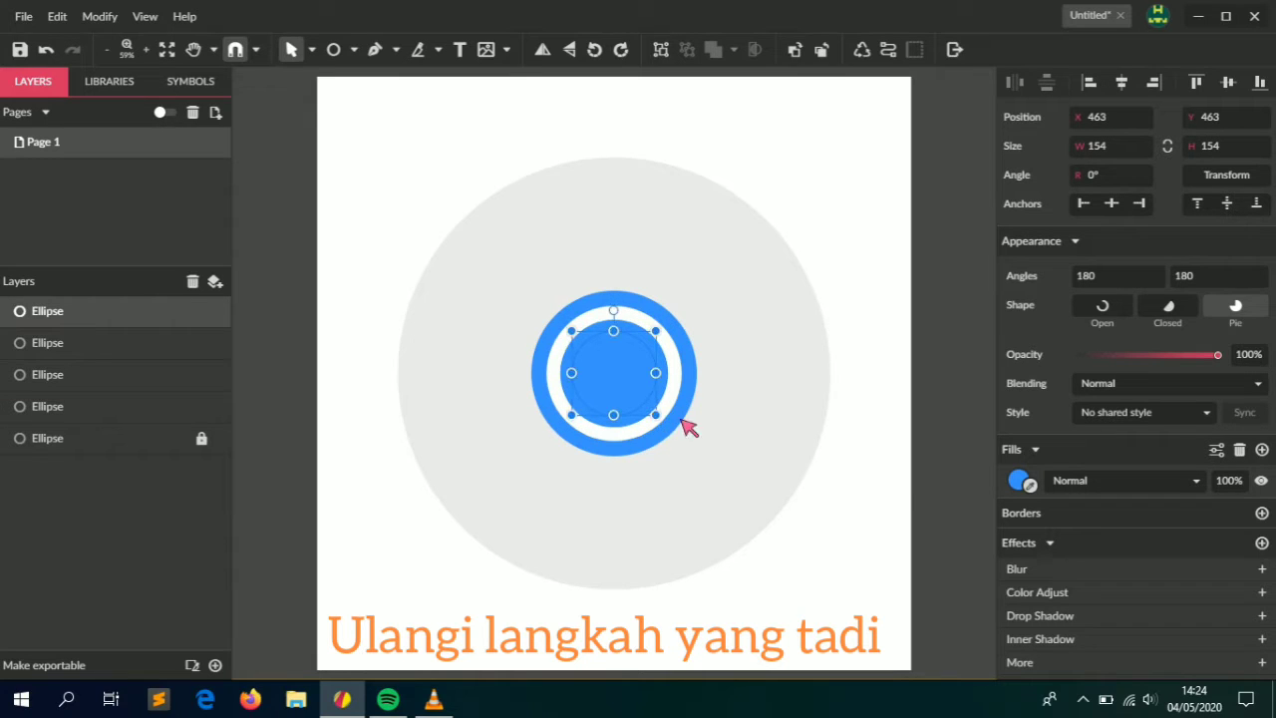
pyautogui.click(1030, 486)
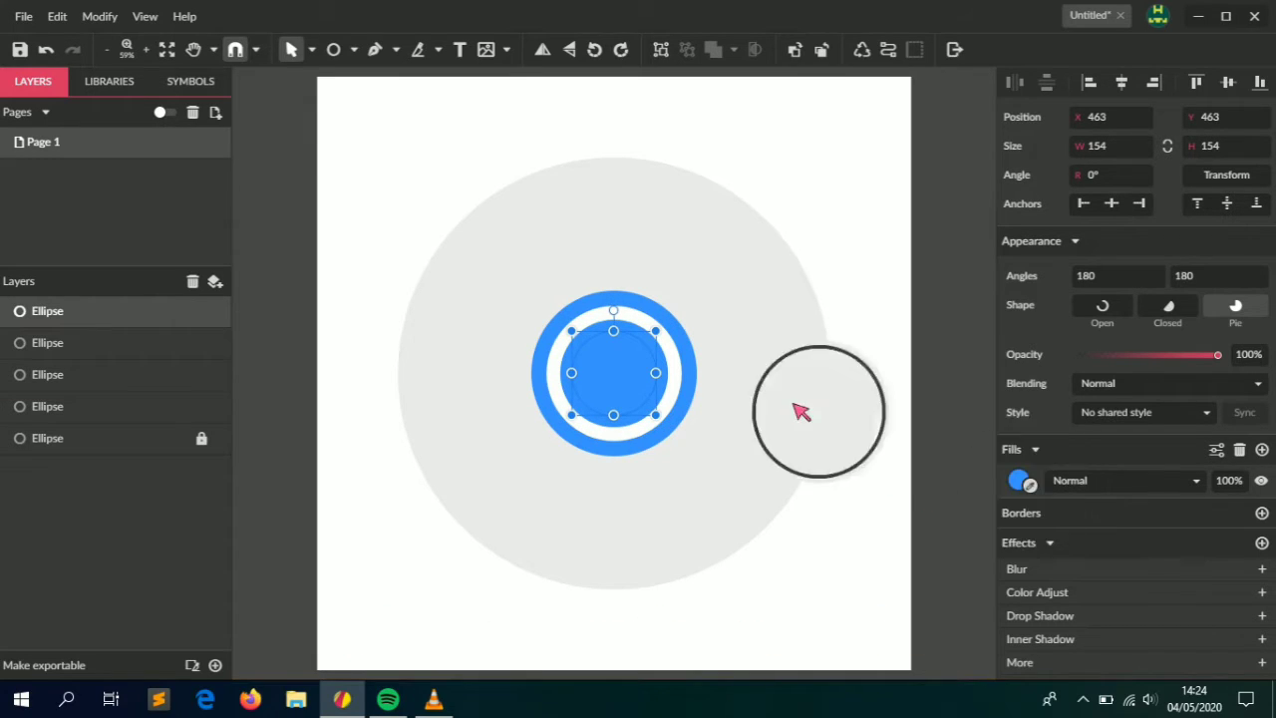
pyautogui.click(683, 395)
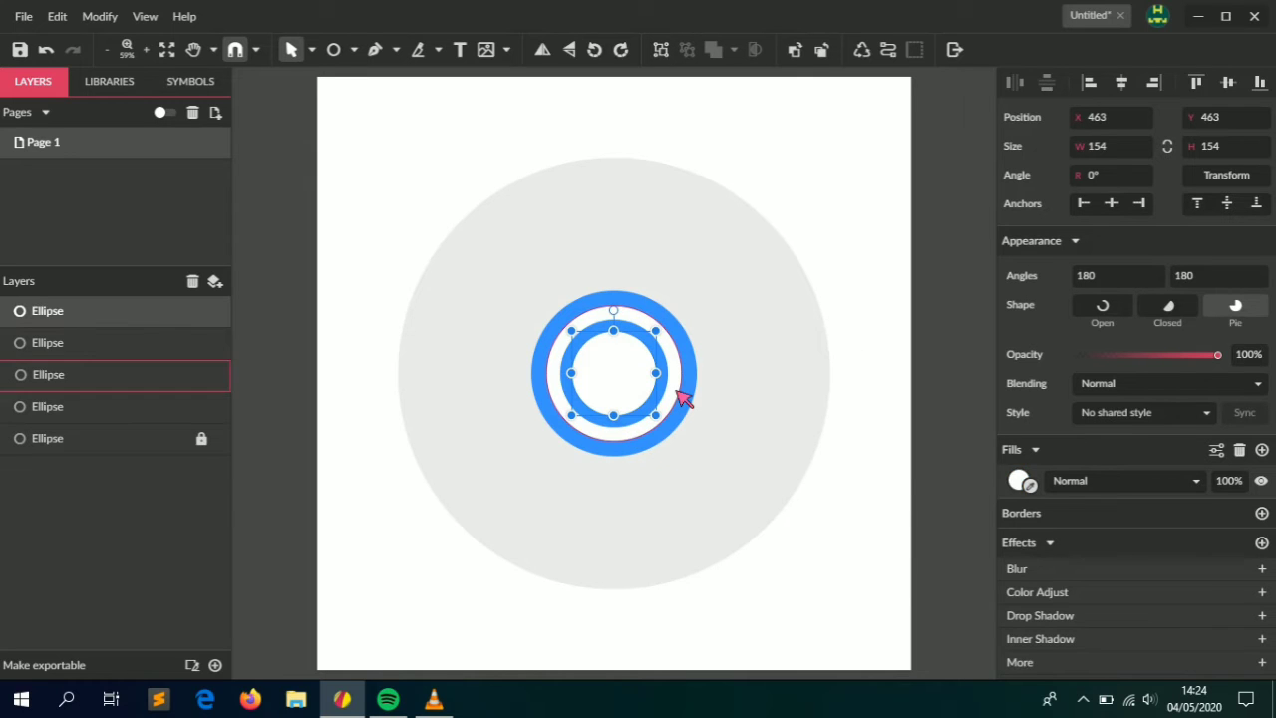
pyautogui.click(784, 522)
# - Duplicate the innermost white circle as a concentric copy about 114 px wide, filled with the sampled blue
pyautogui.click(638, 387)
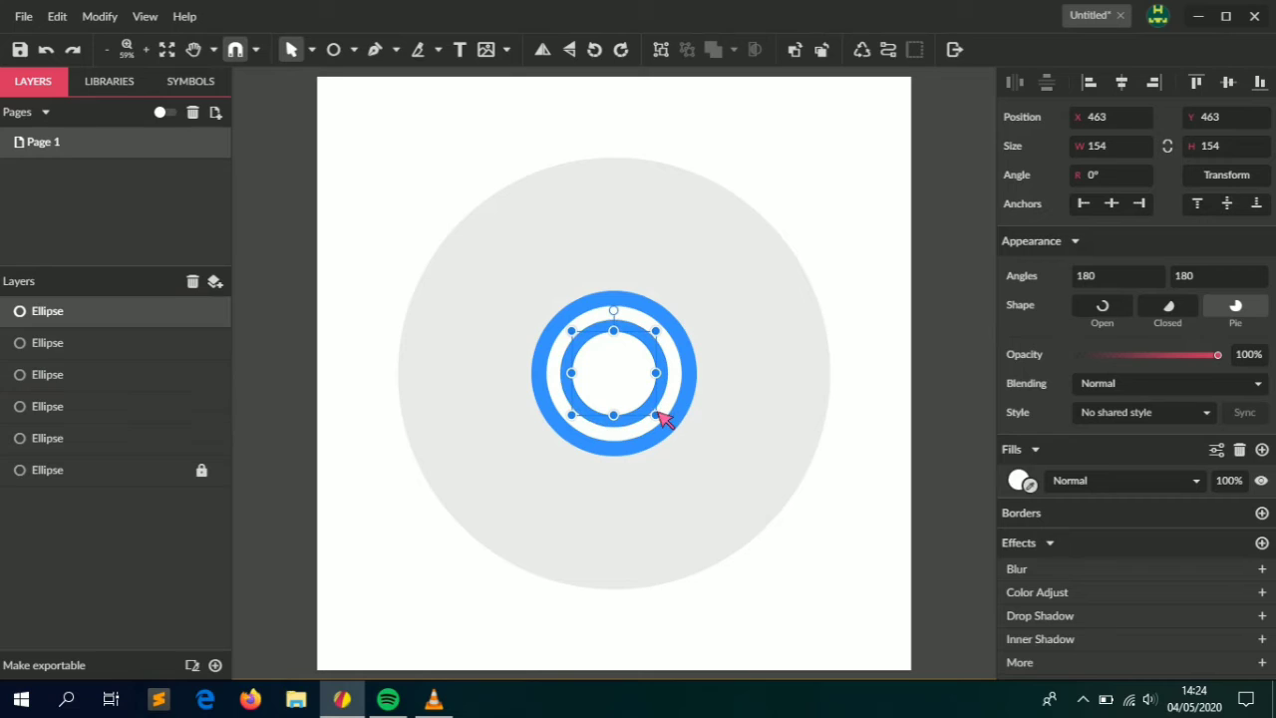
pyautogui.moveTo(658, 412); pyautogui.dragTo(648, 398)
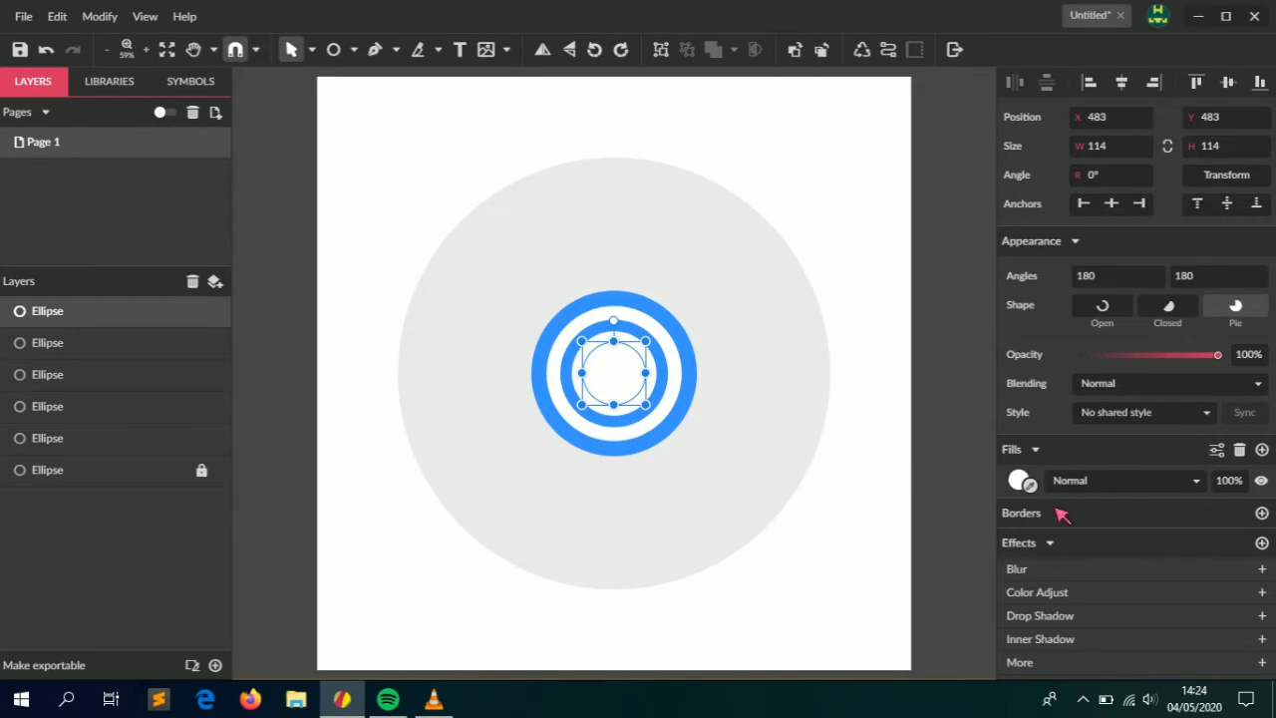
pyautogui.click(1031, 485)
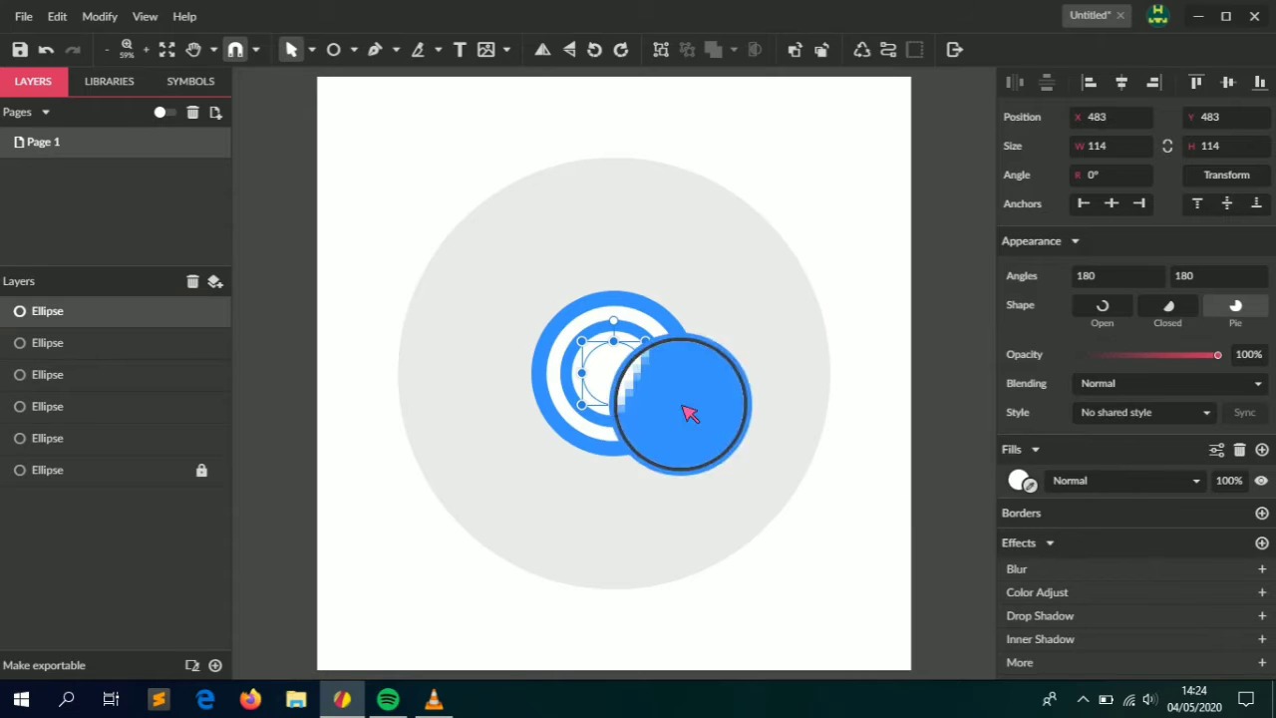
pyautogui.click(688, 415)
pyautogui.click(790, 507)
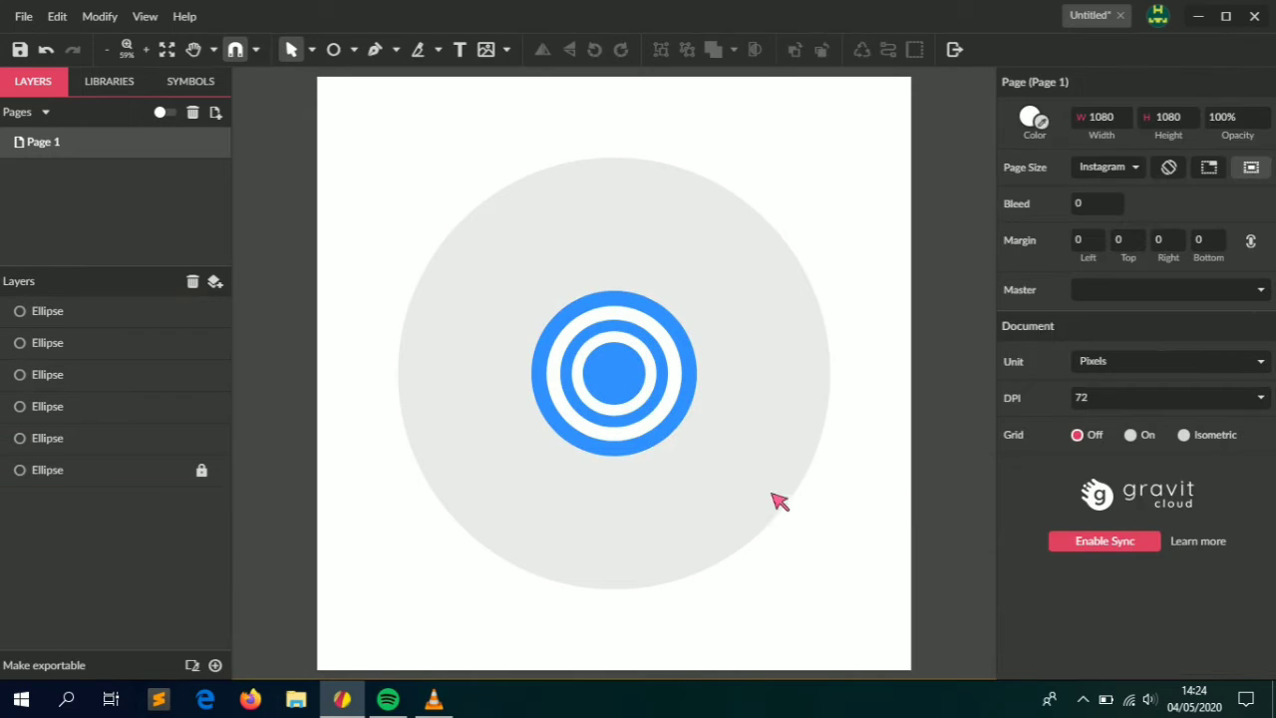
# - Duplicate the innermost blue circle as a concentric copy about 70 px wide and fill it with white
pyautogui.click(619, 380)
pyautogui.hotkey('ctrl', 'z')
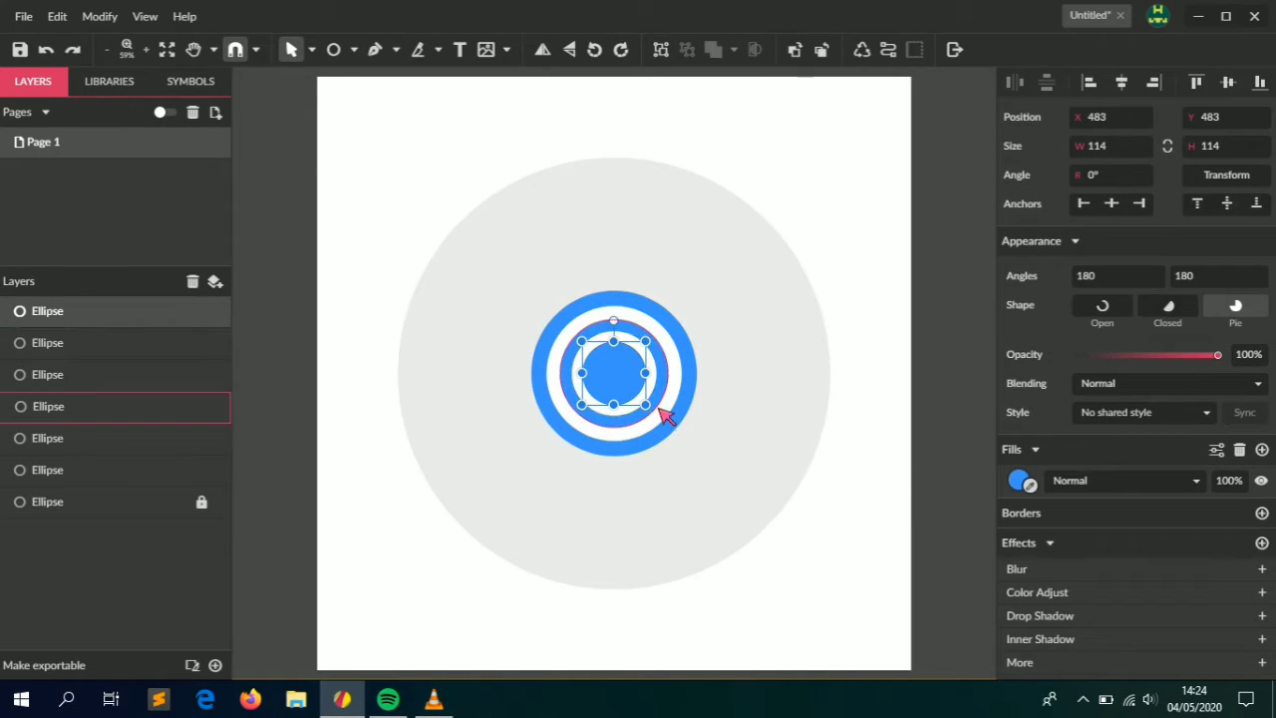
pyautogui.moveTo(649, 407); pyautogui.dragTo(639, 396)
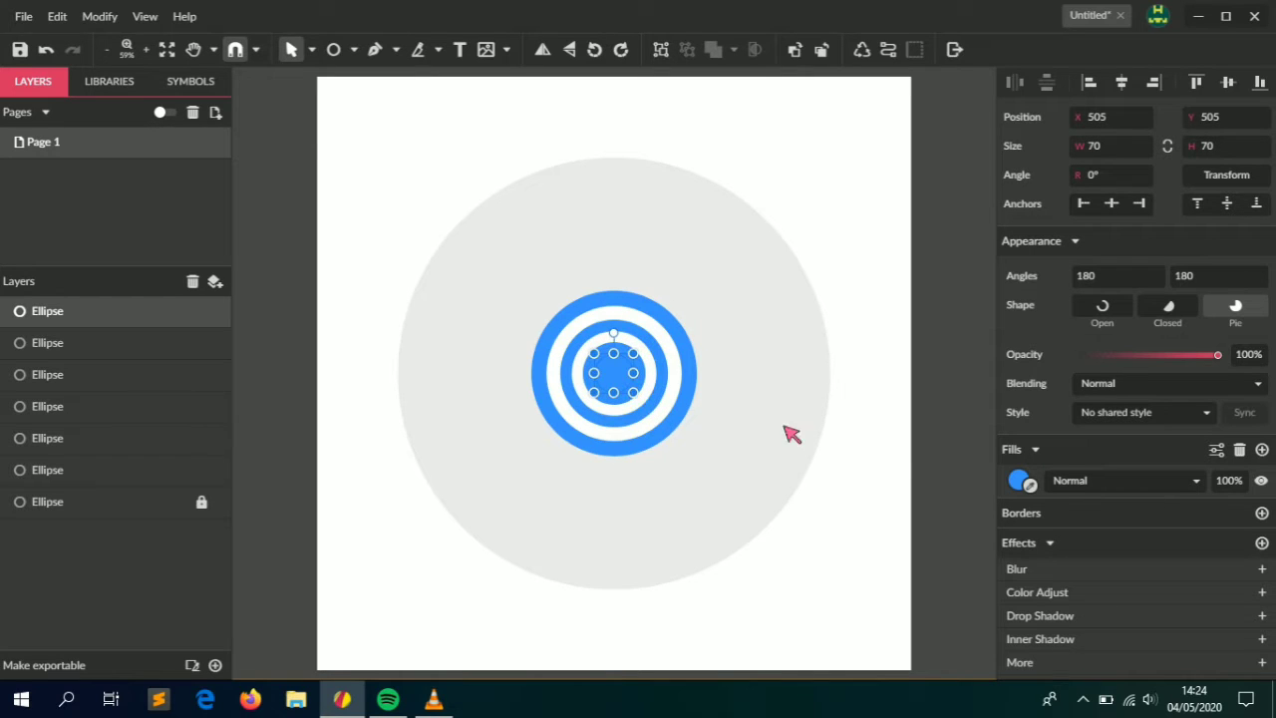
pyautogui.click(1021, 480)
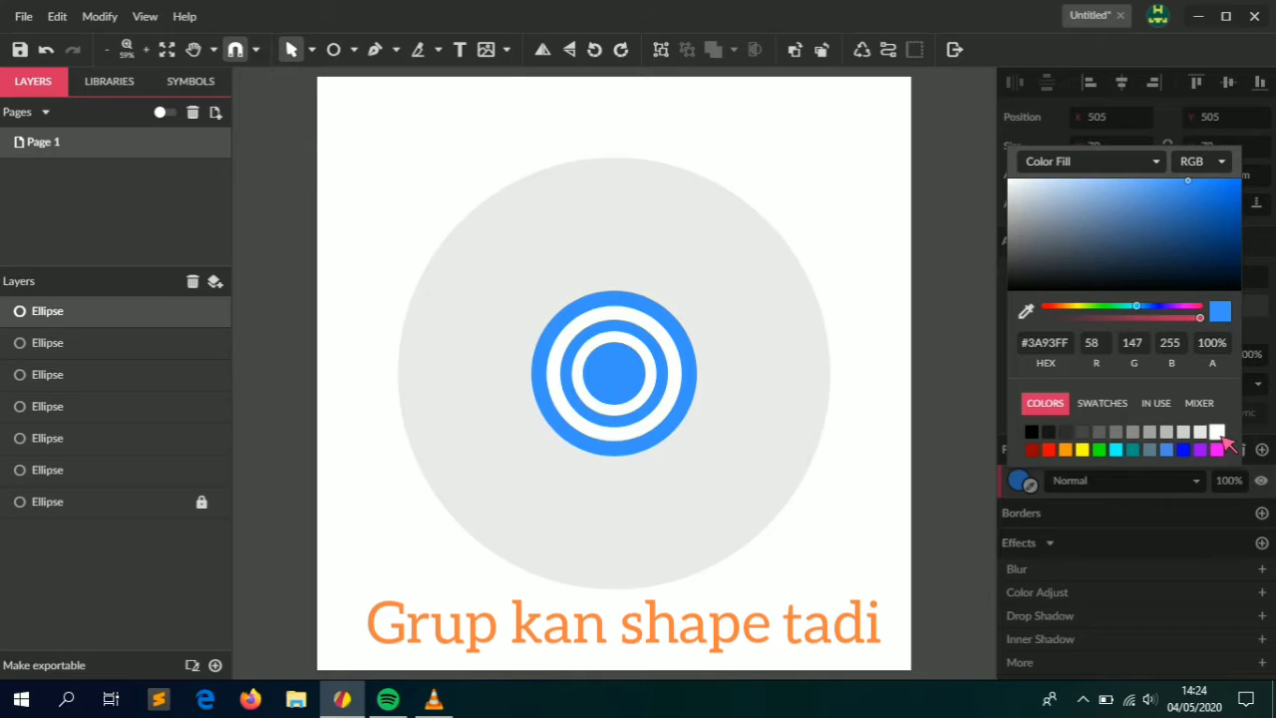
pyautogui.click(1217, 433)
pyautogui.click(931, 443)
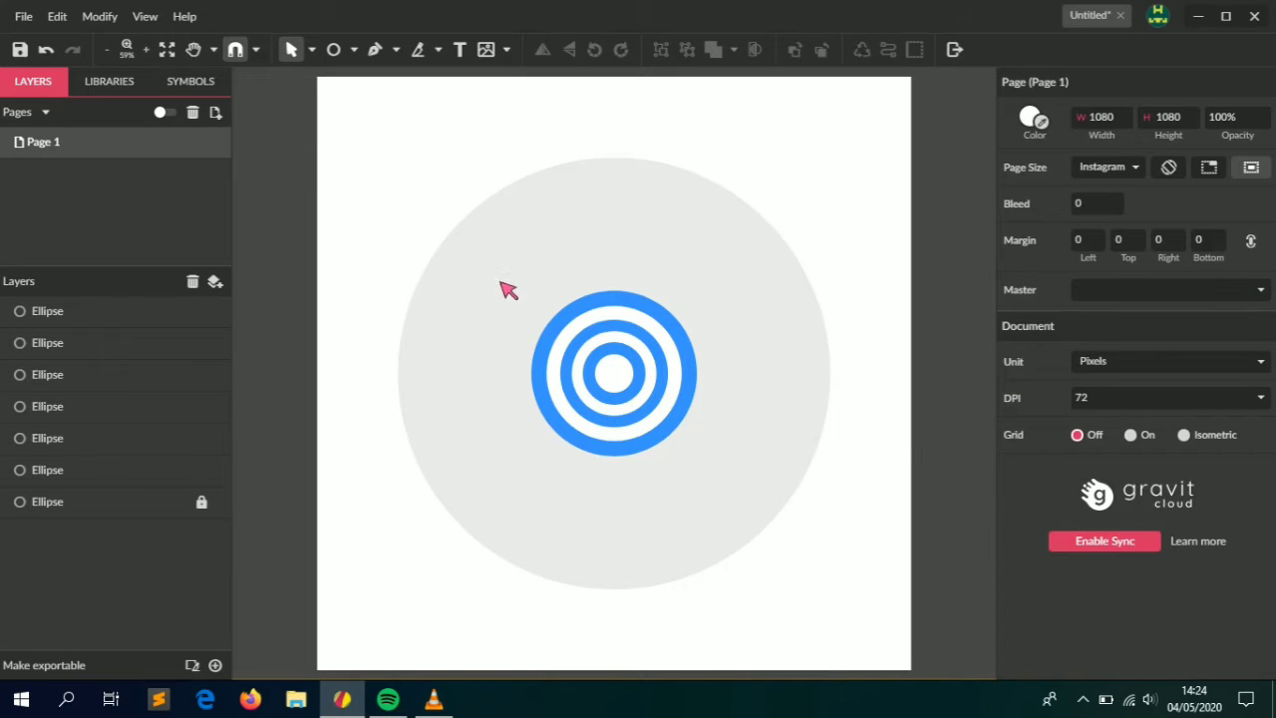
# - Group the six concentric blue and white circles, leaving out the locked large circle
pyautogui.moveTo(501, 284); pyautogui.dragTo(762, 475)
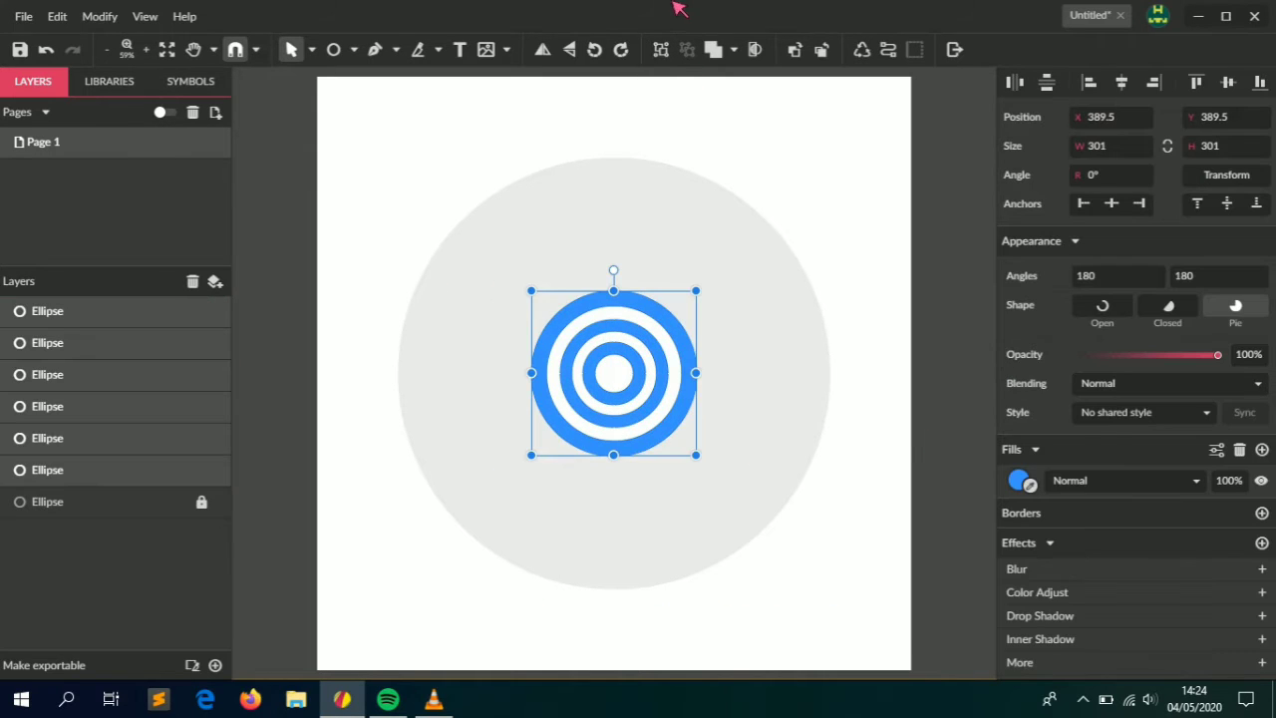
pyautogui.click(661, 50)
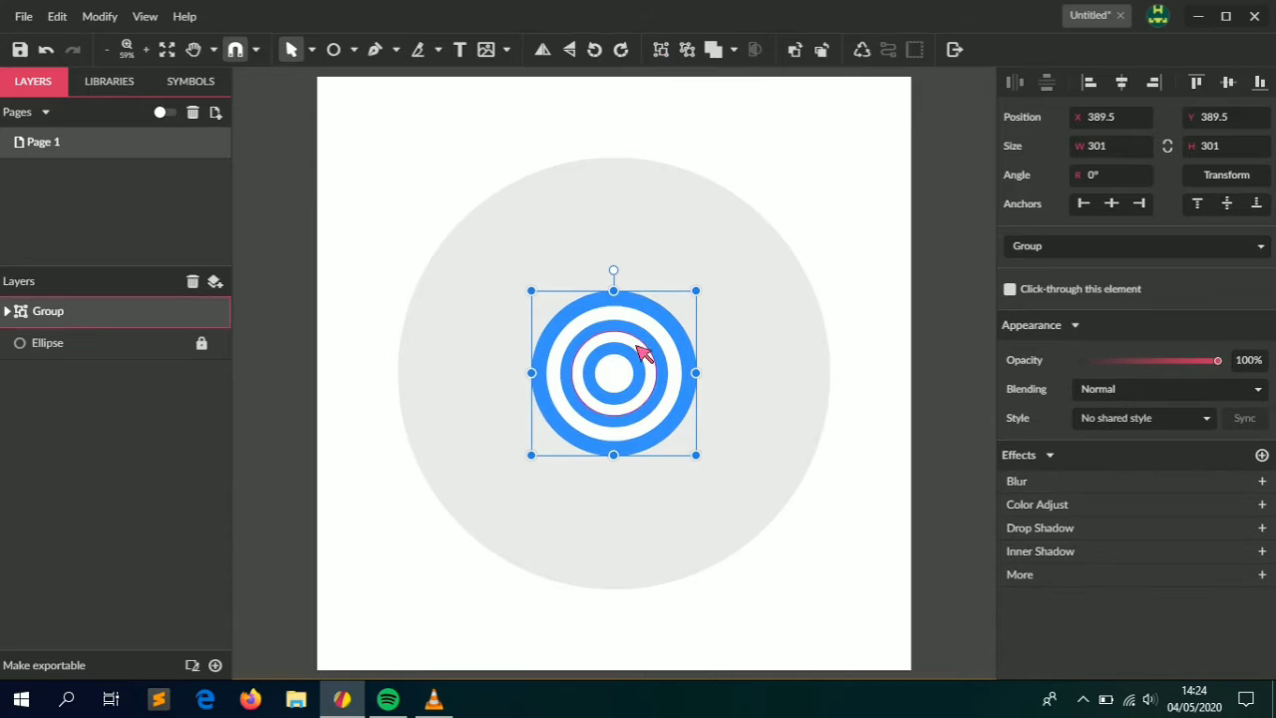
pyautogui.click(788, 416)
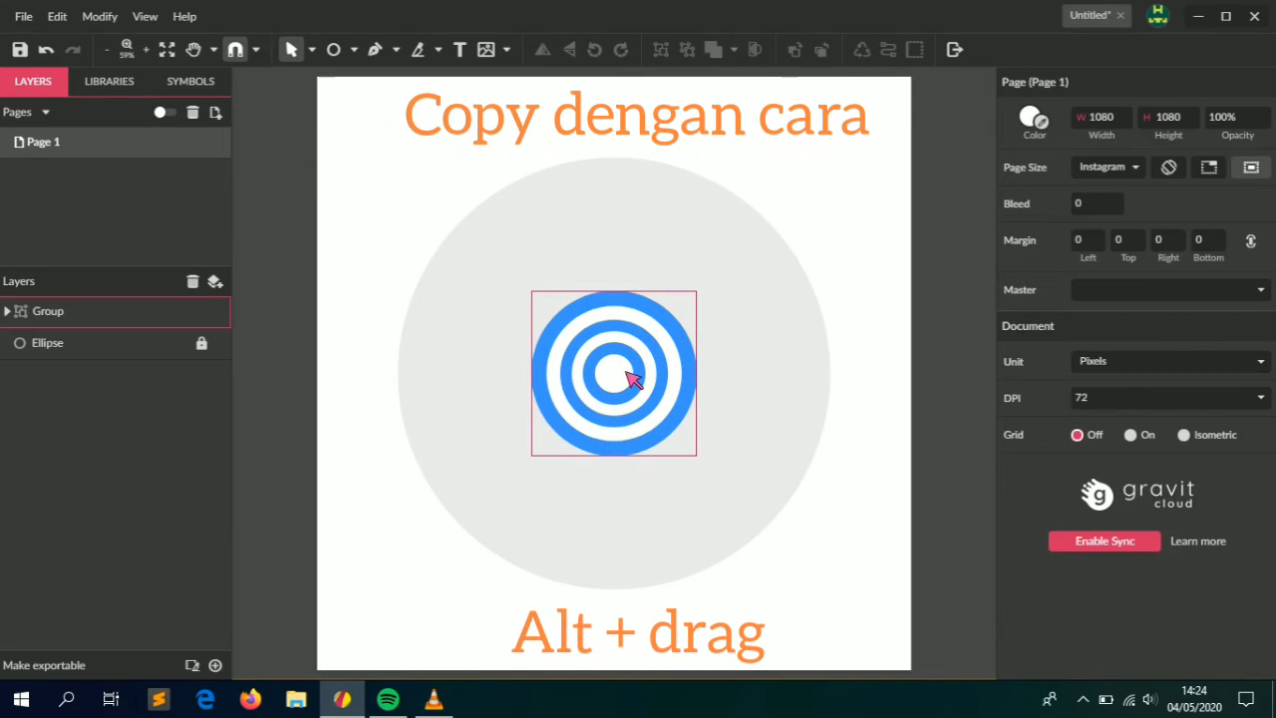
# - Copy the ring group into a side-by-side row of three across the grey circle's lower edge and scale the row to about 716 px wide
pyautogui.moveTo(643, 374); pyautogui.dragTo(467, 541)
pyautogui.click(403, 415)
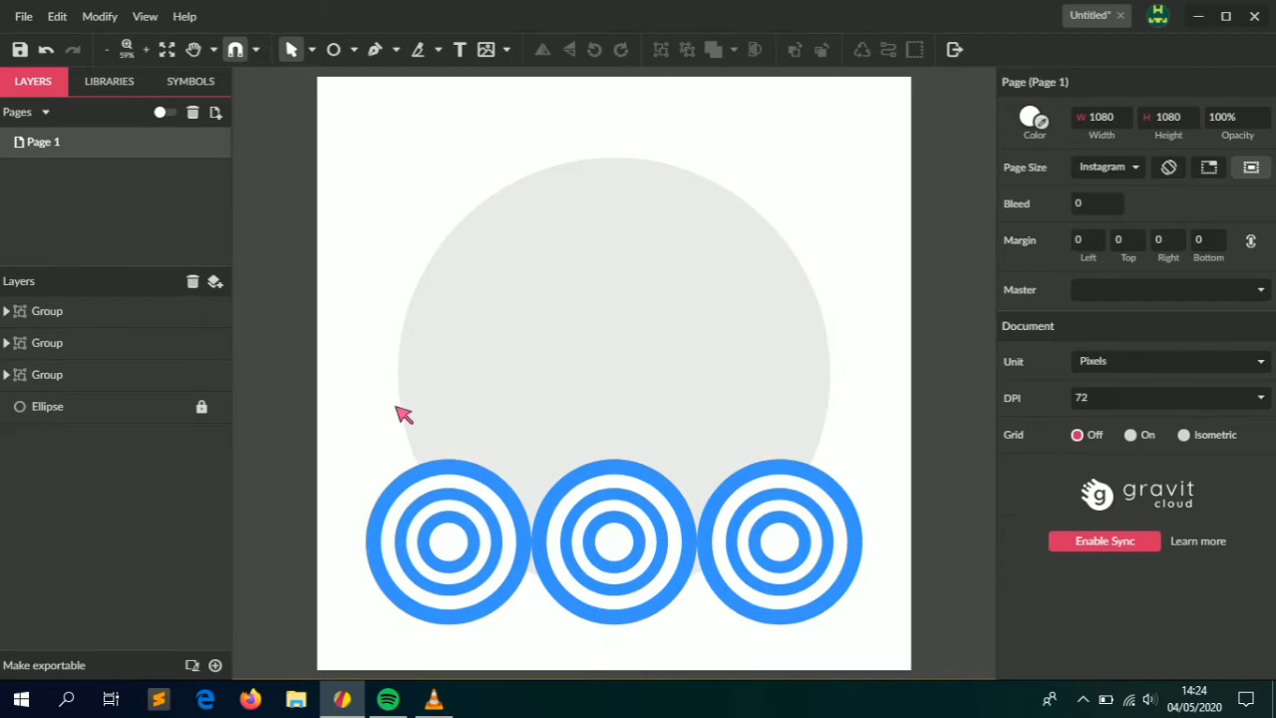
pyautogui.moveTo(351, 430); pyautogui.dragTo(818, 602)
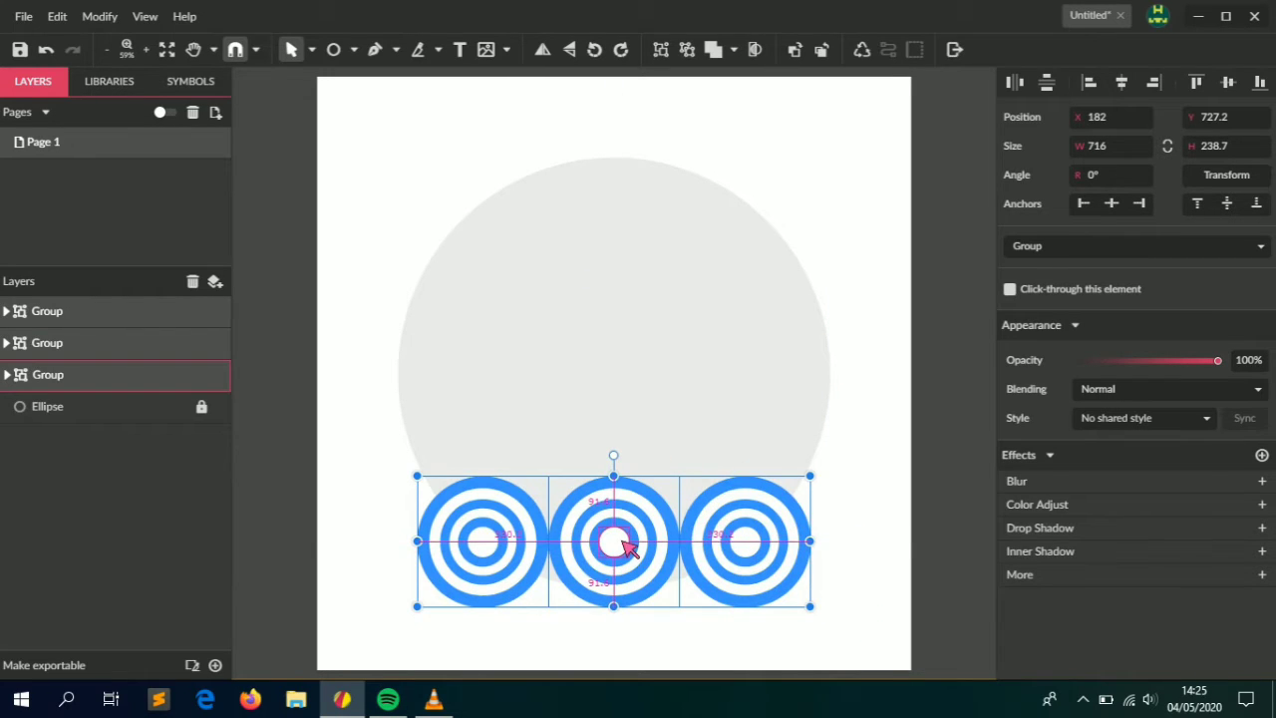
# - Duplicate the row of three ring groups directly above itself and add a fourth ring group at the copied row's end
pyautogui.moveTo(629, 546); pyautogui.dragTo(626, 415)
pyautogui.click(849, 445)
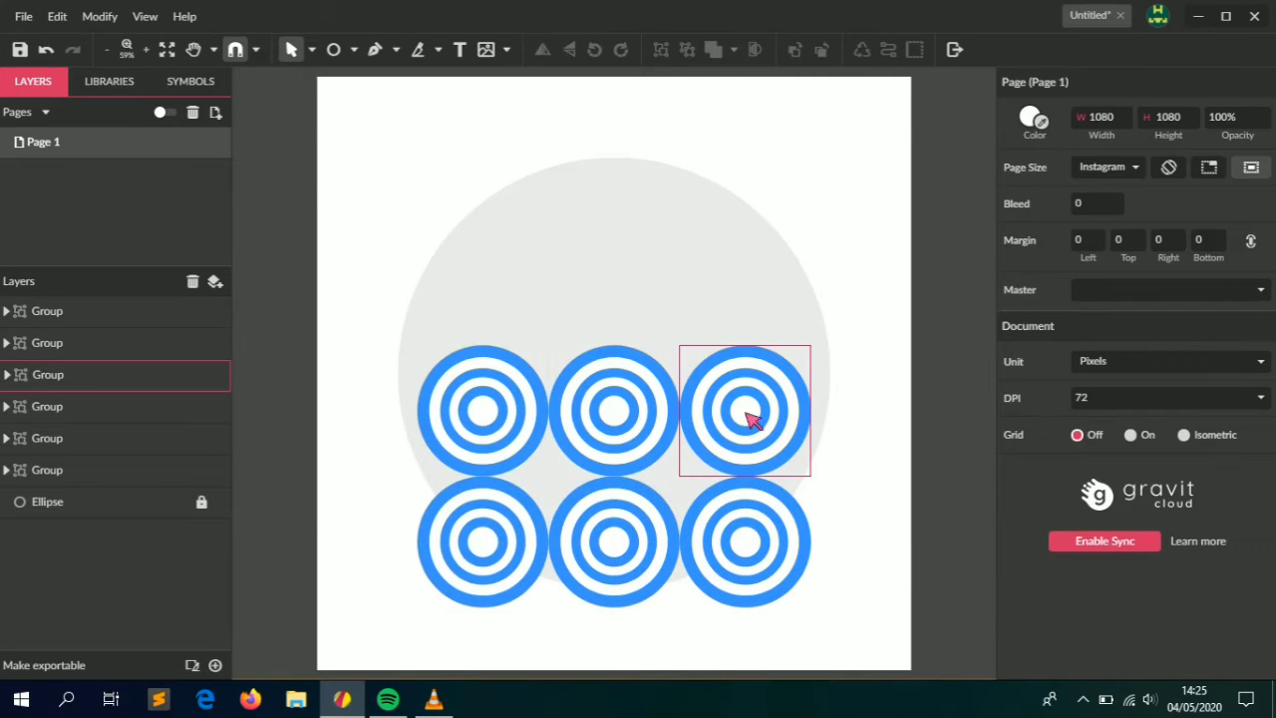
pyautogui.moveTo(792, 428); pyautogui.dragTo(877, 419)
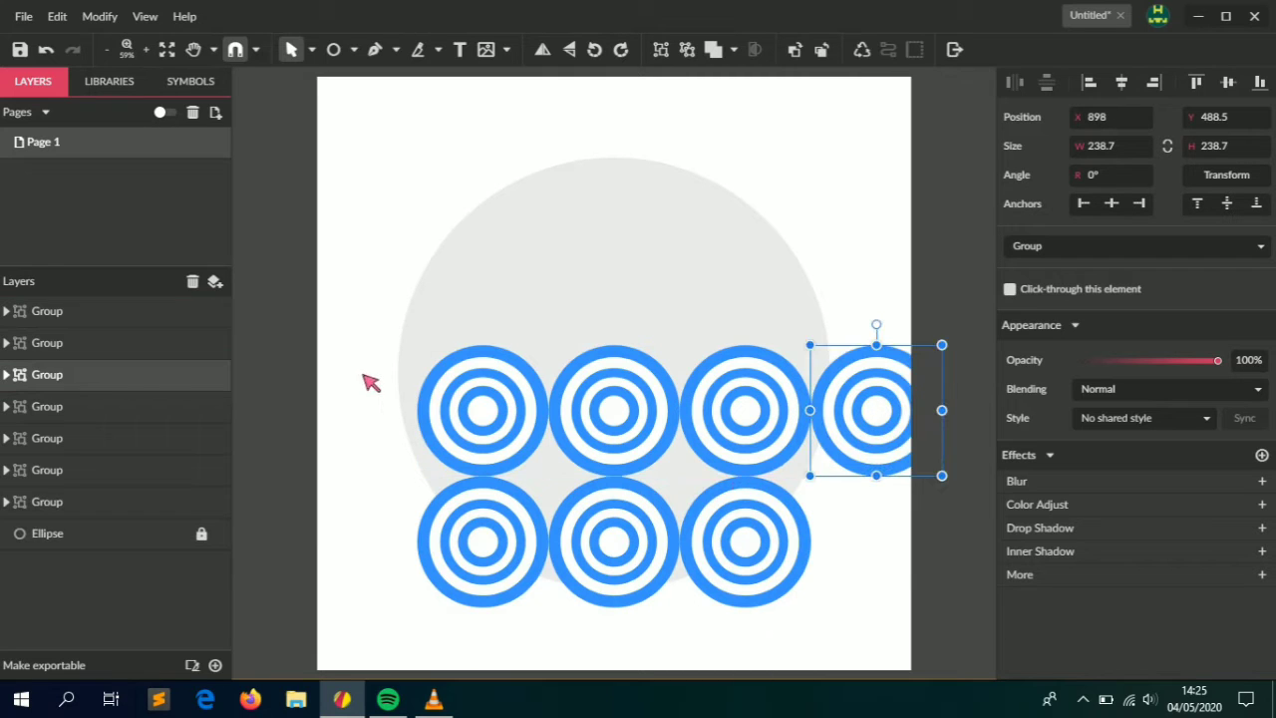
# - Group the upper row of four ring groups and center it horizontally on the page
pyautogui.moveTo(363, 374); pyautogui.dragTo(990, 384)
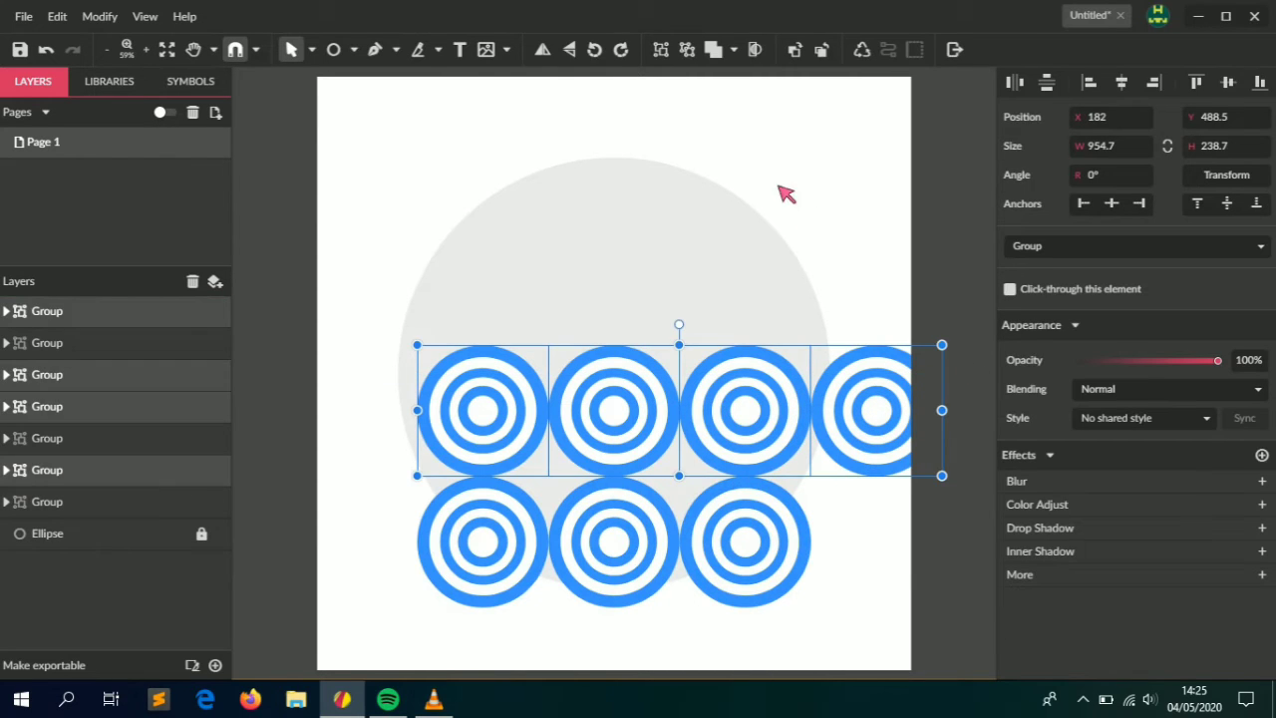
pyautogui.click(661, 51)
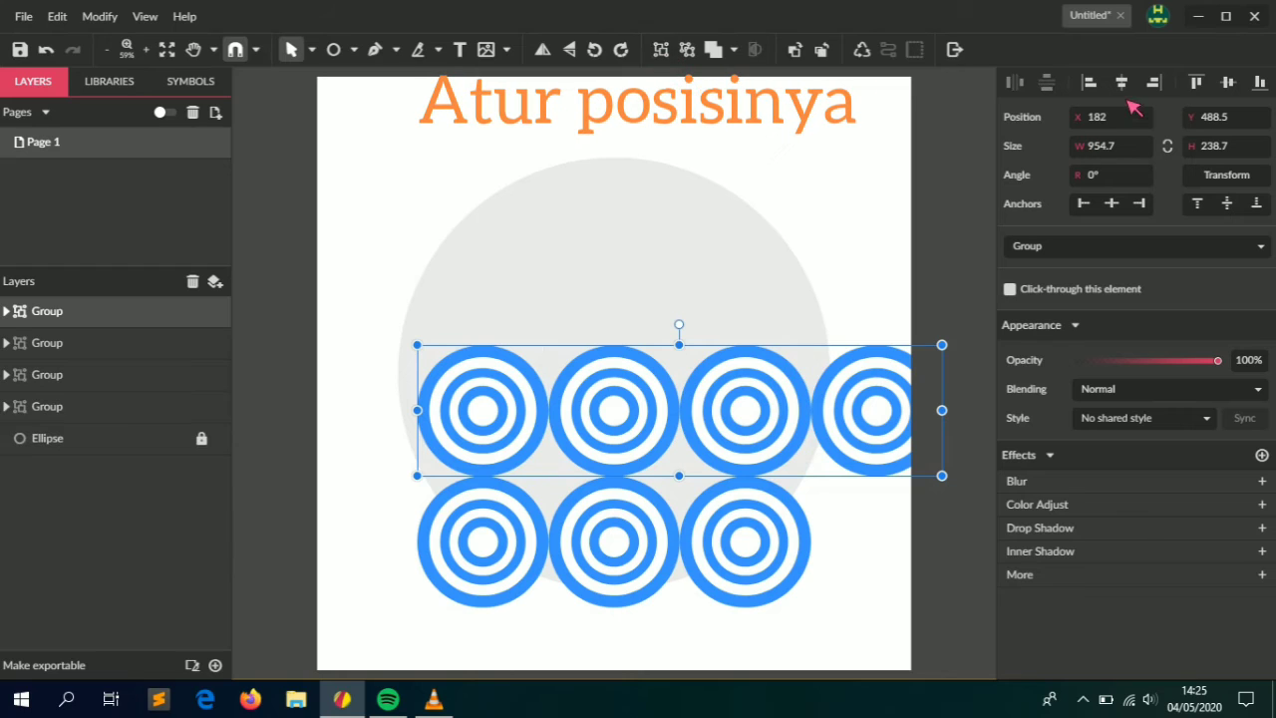
pyautogui.click(1122, 83)
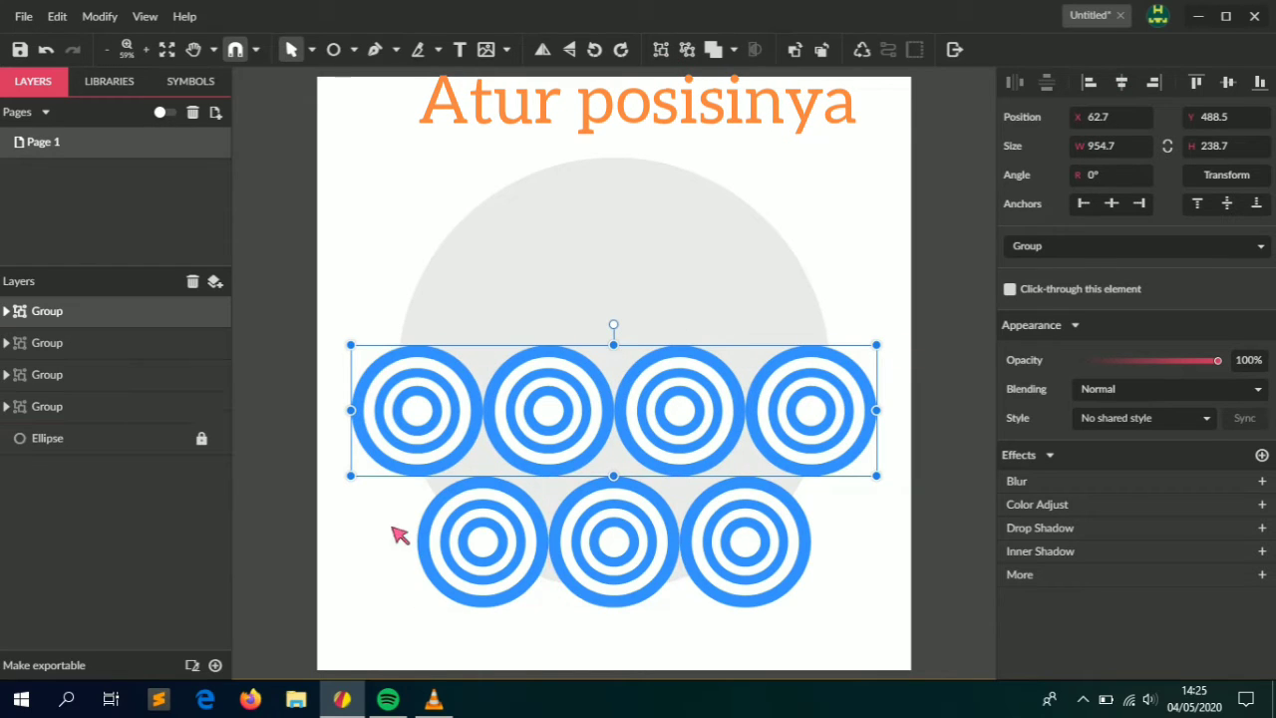
# - Group the three ring groups of the lower row into a single row group
pyautogui.click(808, 641)
pyautogui.moveTo(385, 526); pyautogui.dragTo(899, 605)
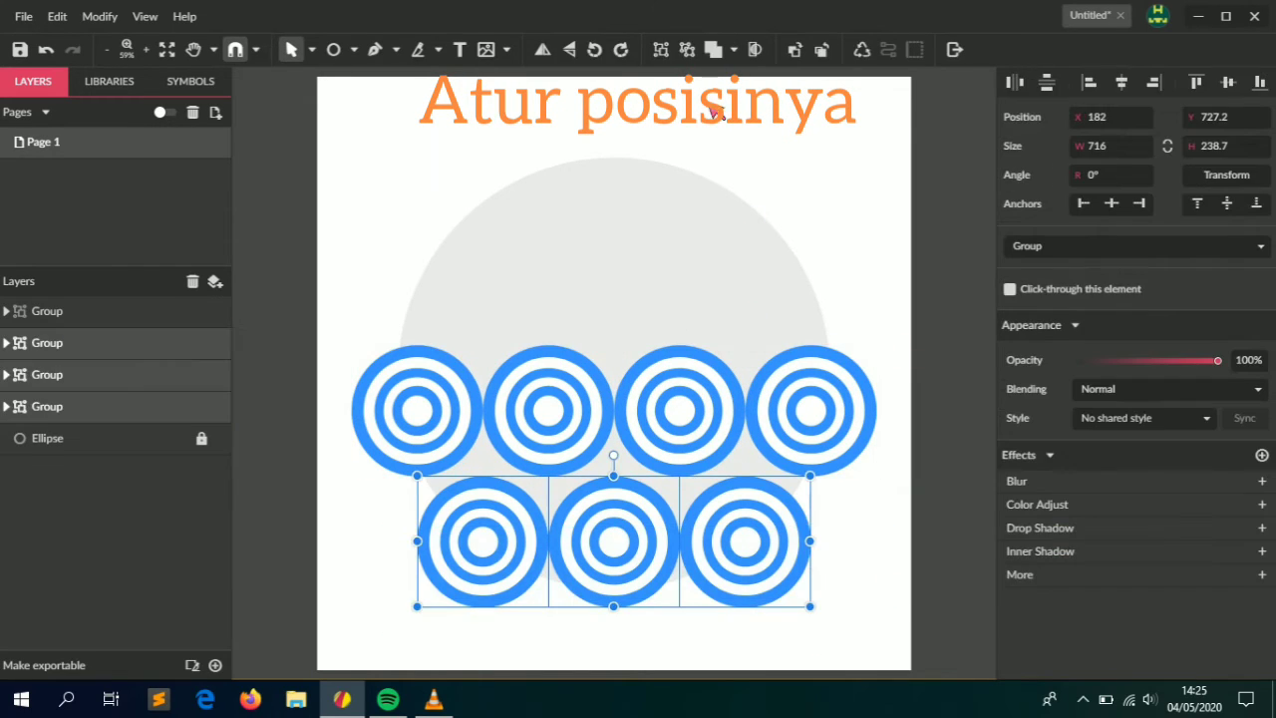
pyautogui.click(661, 51)
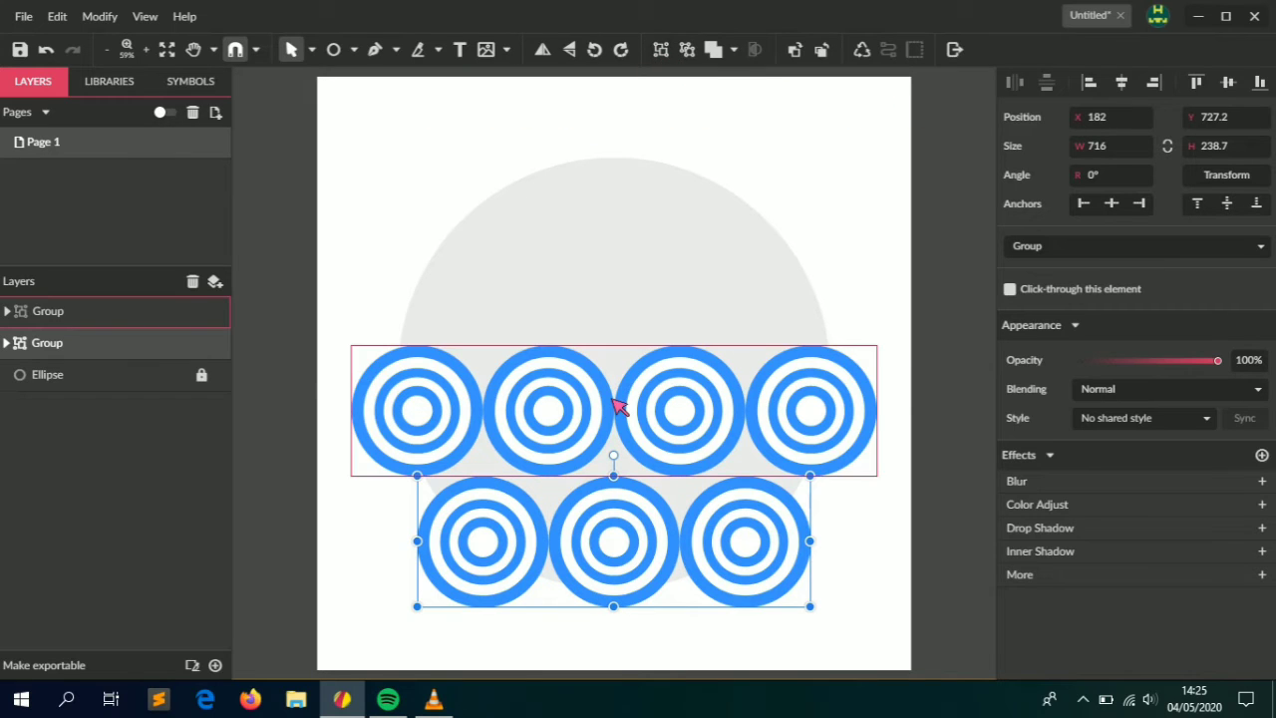
# - Stack the four-ring row behind the three-ring row and lower it to Y 660.5 so the rows overlap
pyautogui.click(616, 406)
pyautogui.moveTo(123, 317); pyautogui.dragTo(141, 369)
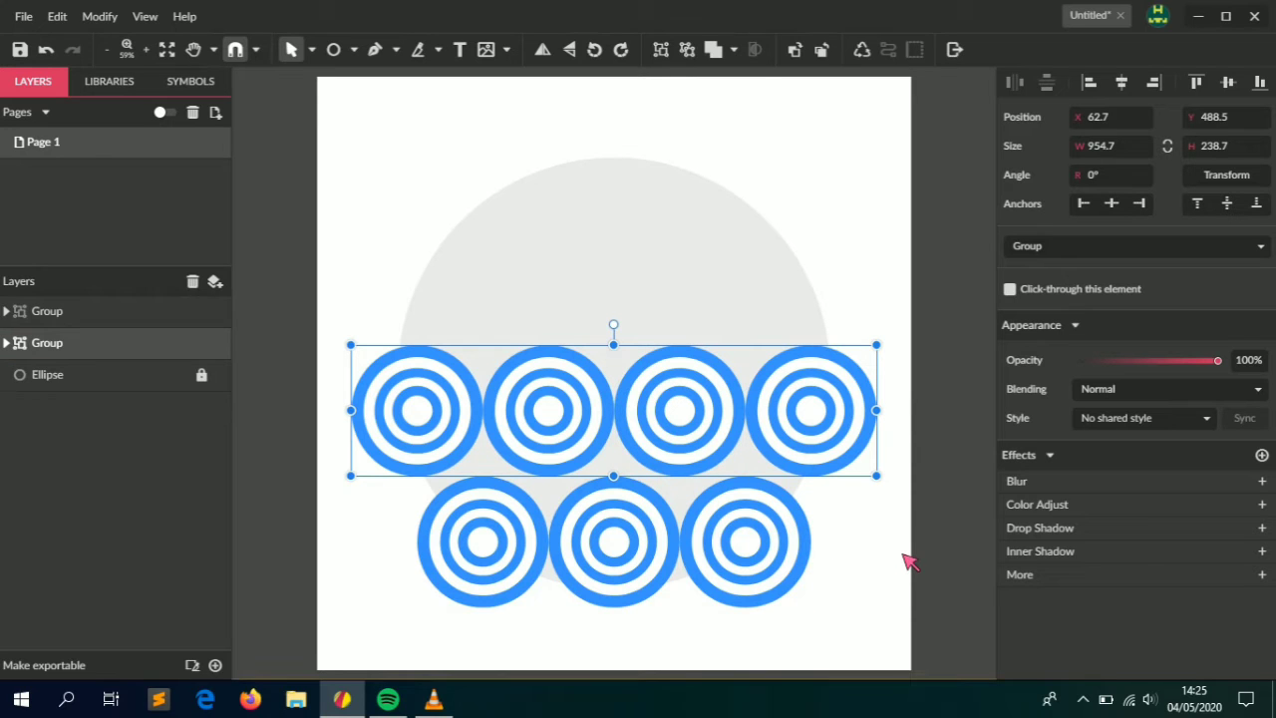
pyautogui.press('Down')
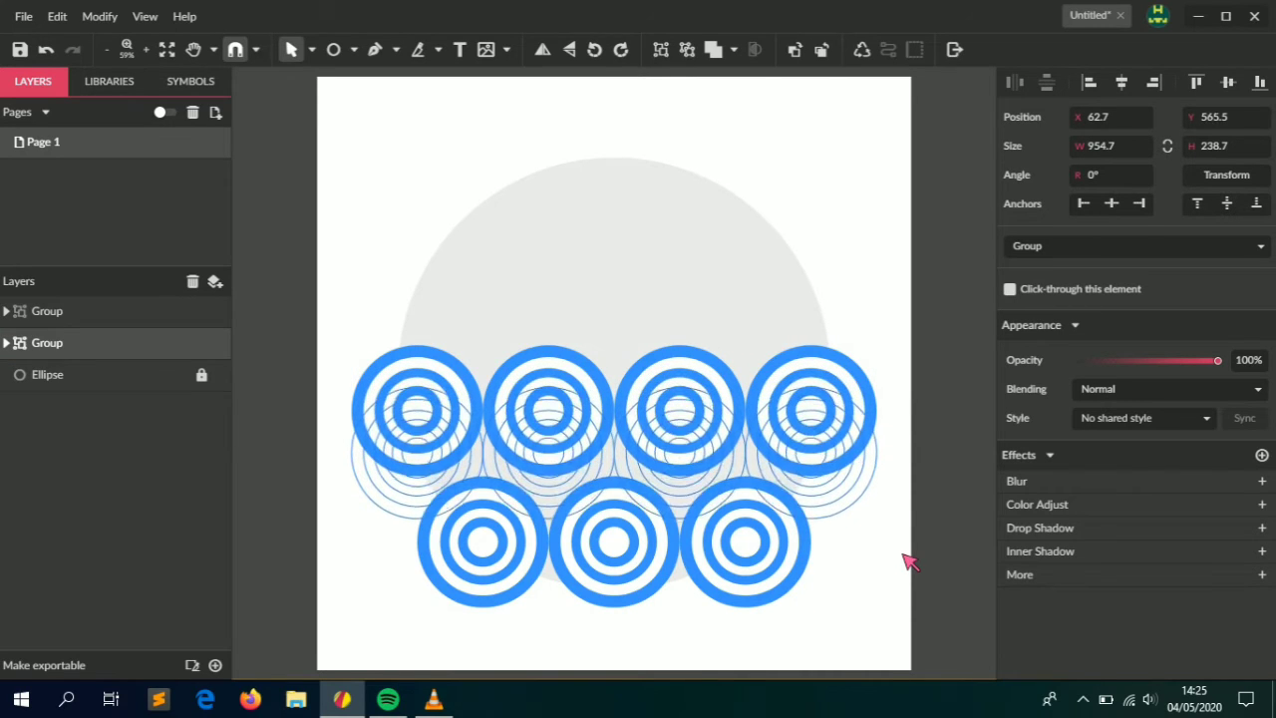
pyautogui.press('Down')
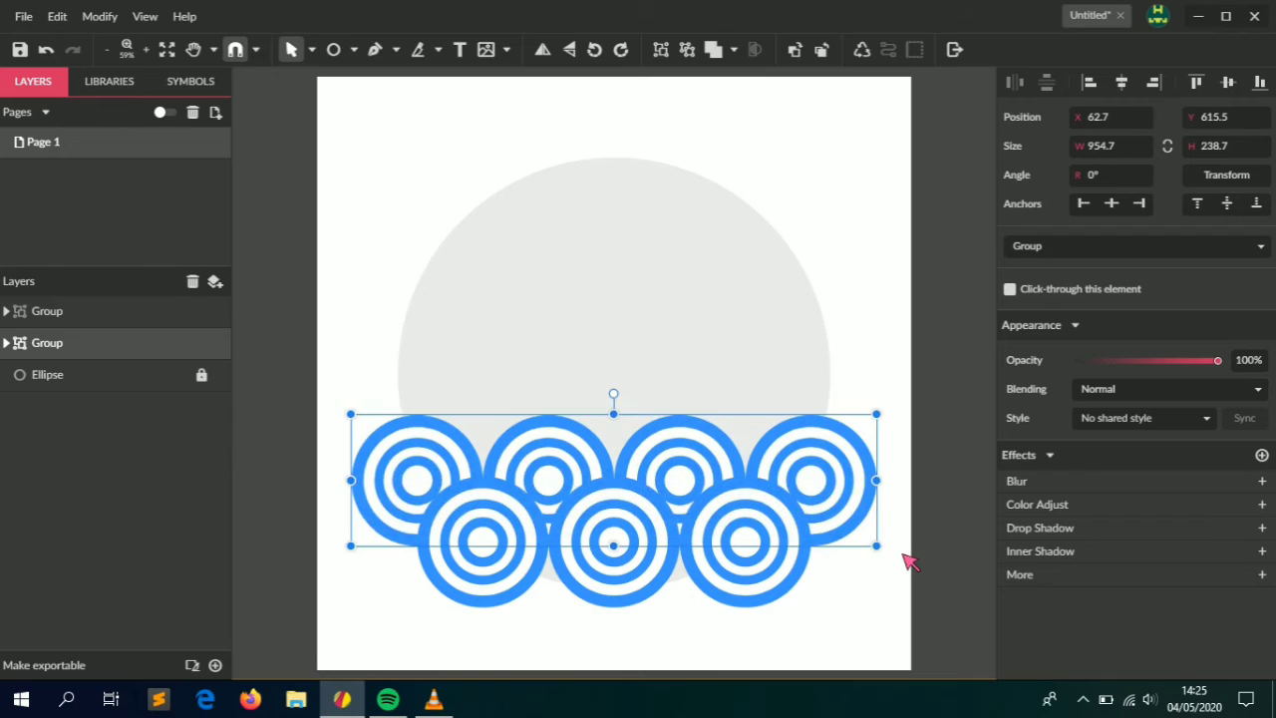
pyautogui.press('Down')
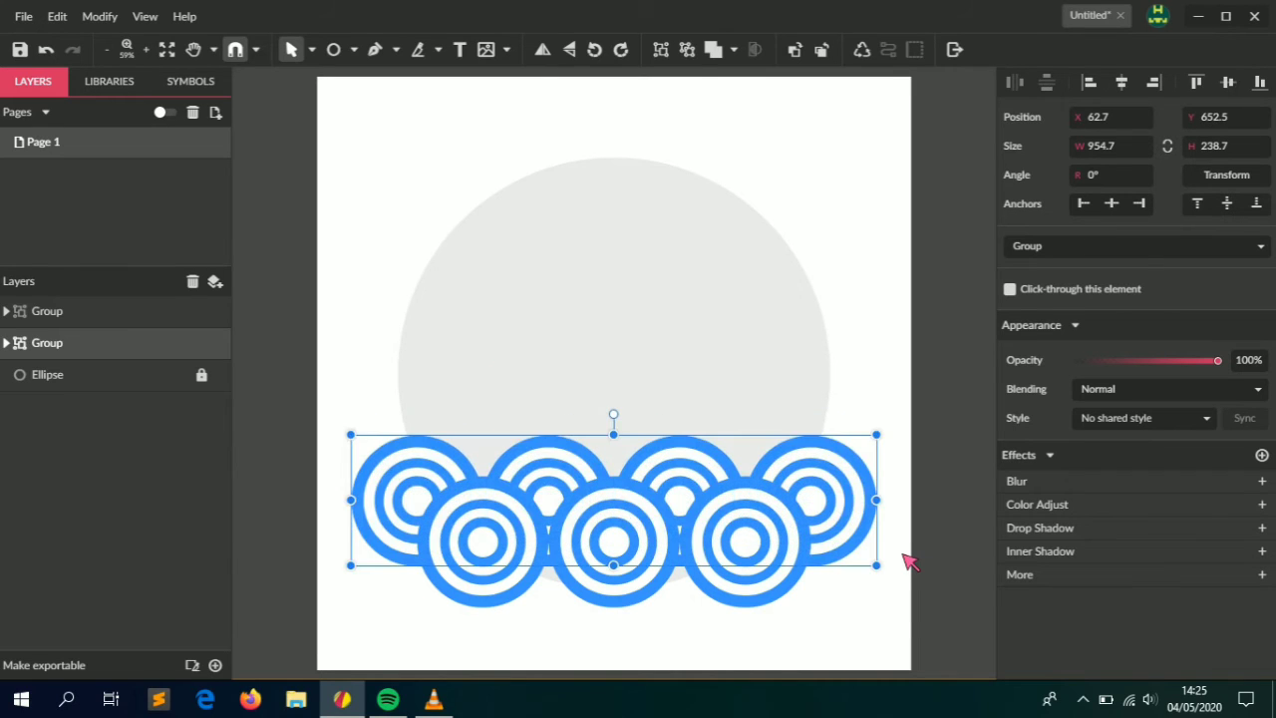
pyautogui.press('Down')
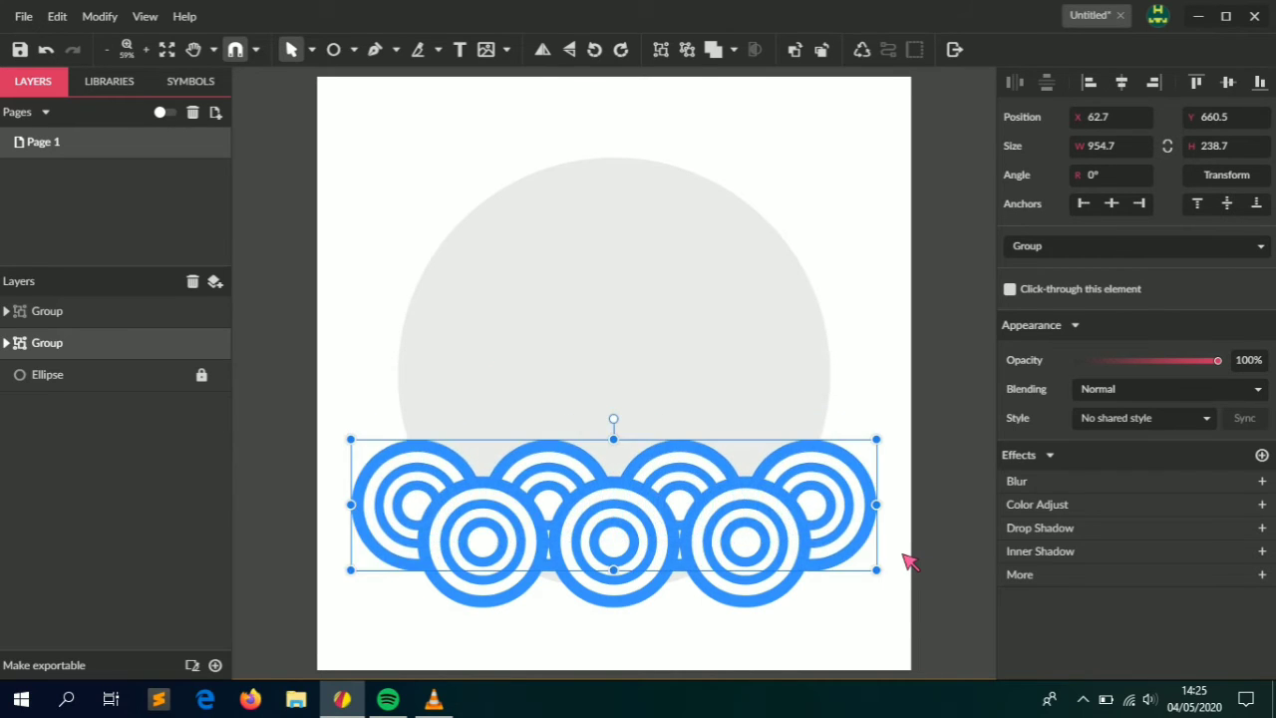
# - Duplicate the three-ring row upward to Y 581 and stack the copy behind both existing rows
pyautogui.click(803, 618)
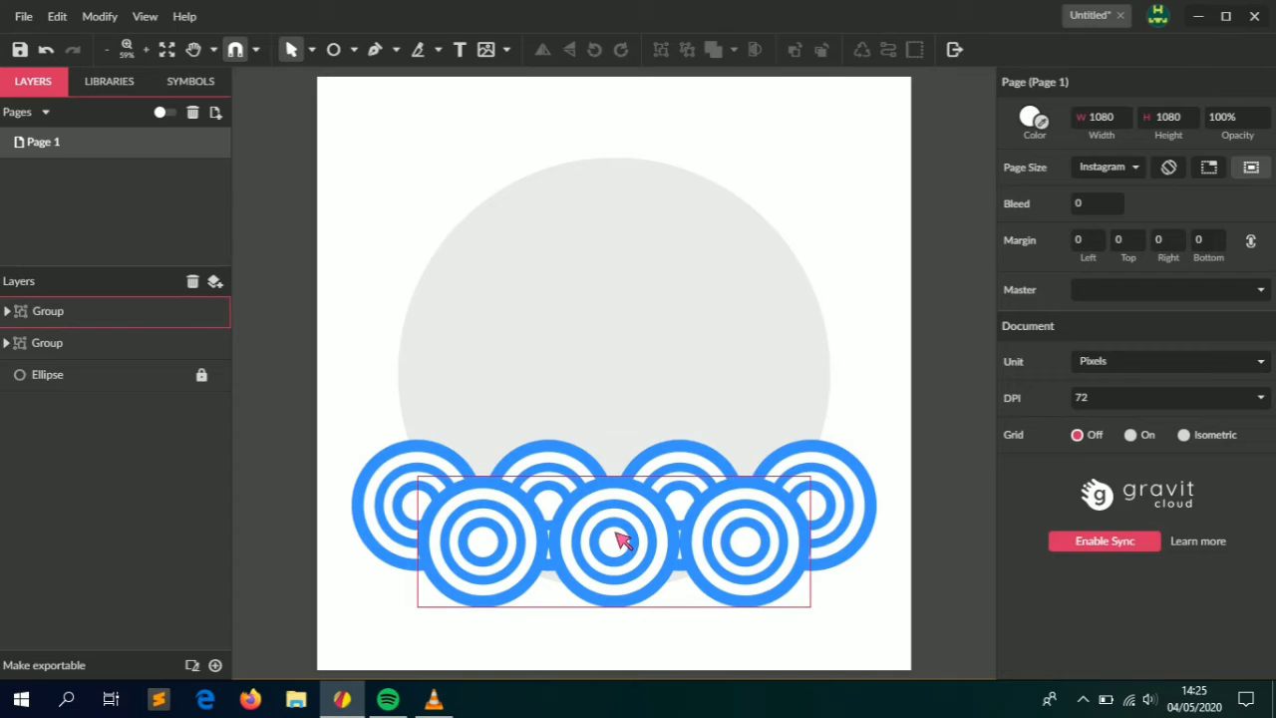
pyautogui.moveTo(621, 539); pyautogui.dragTo(613, 460)
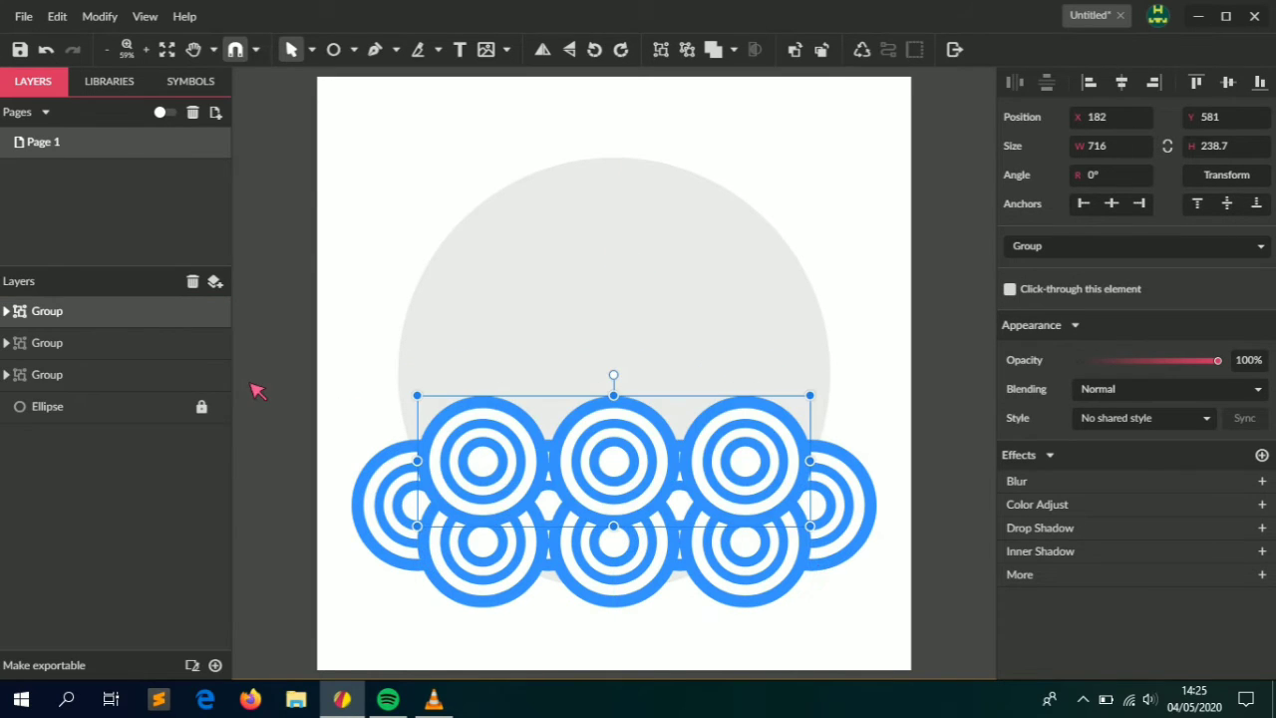
pyautogui.moveTo(131, 313); pyautogui.dragTo(136, 393)
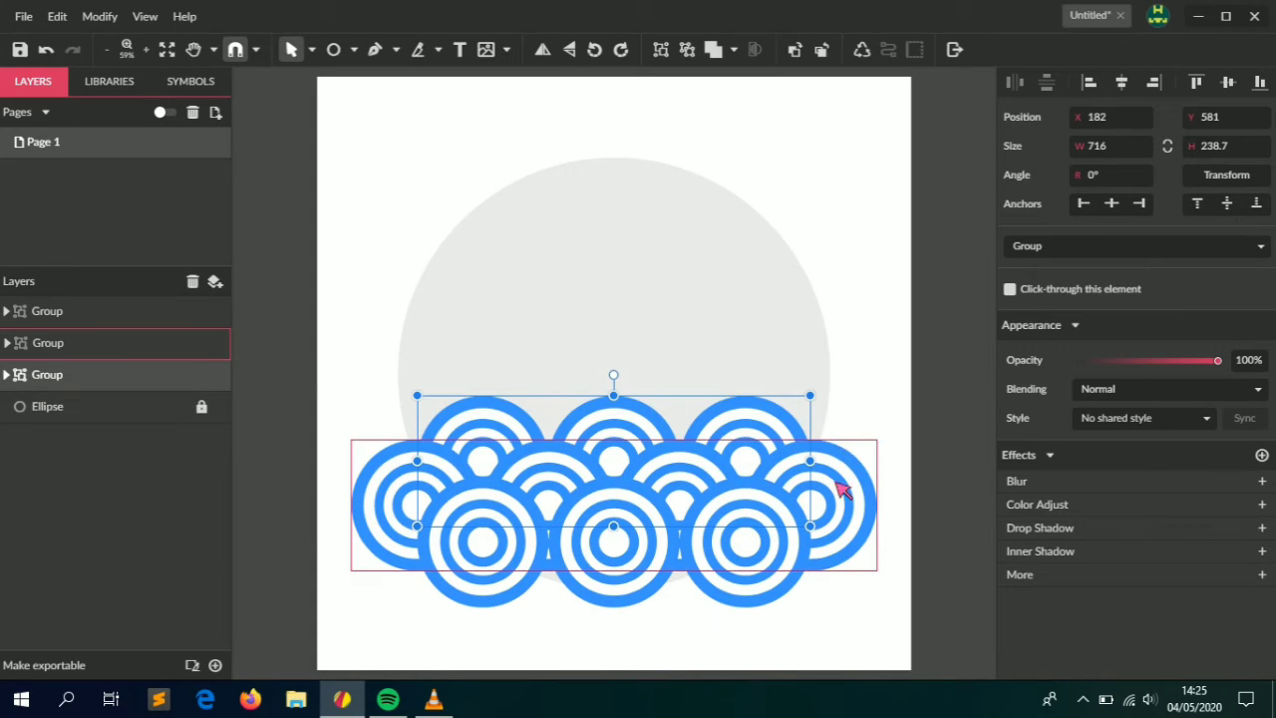
# - Duplicate the four-ring row upward to about Y 473 and stack the copy behind all other rows
pyautogui.moveTo(879, 442); pyautogui.dragTo(853, 388)
pyautogui.click(892, 479)
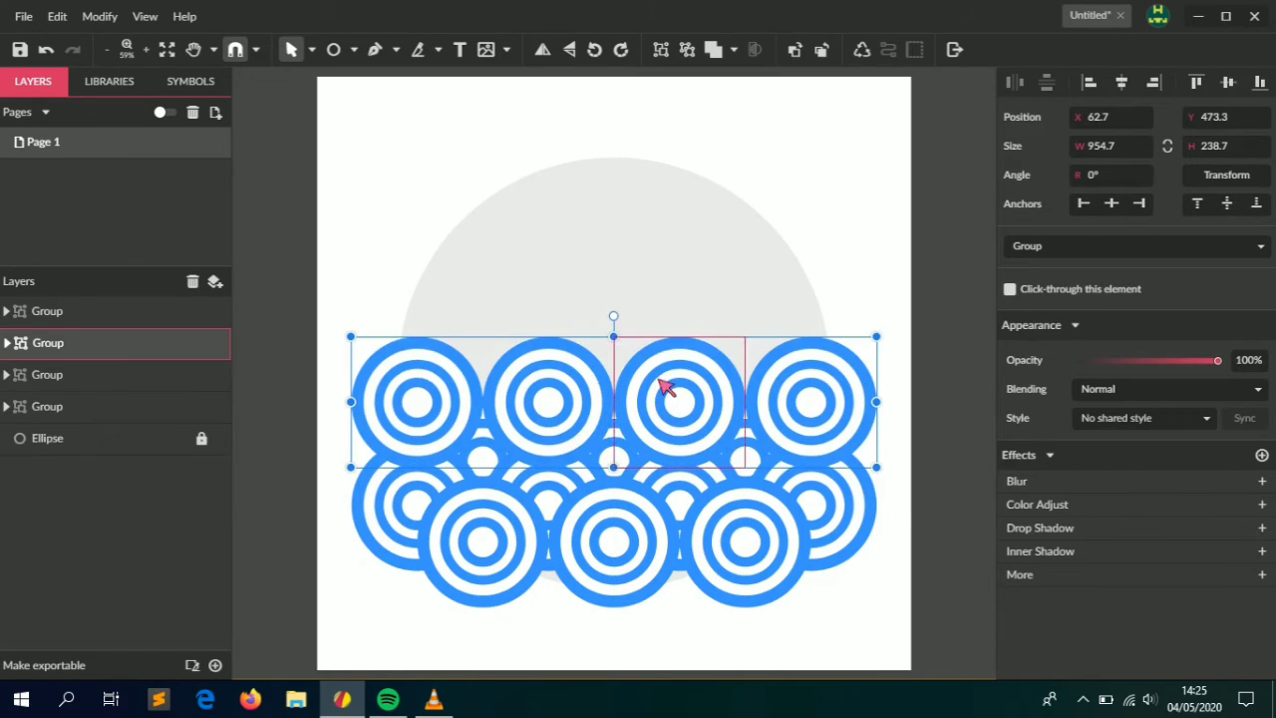
pyautogui.moveTo(133, 351); pyautogui.dragTo(134, 425)
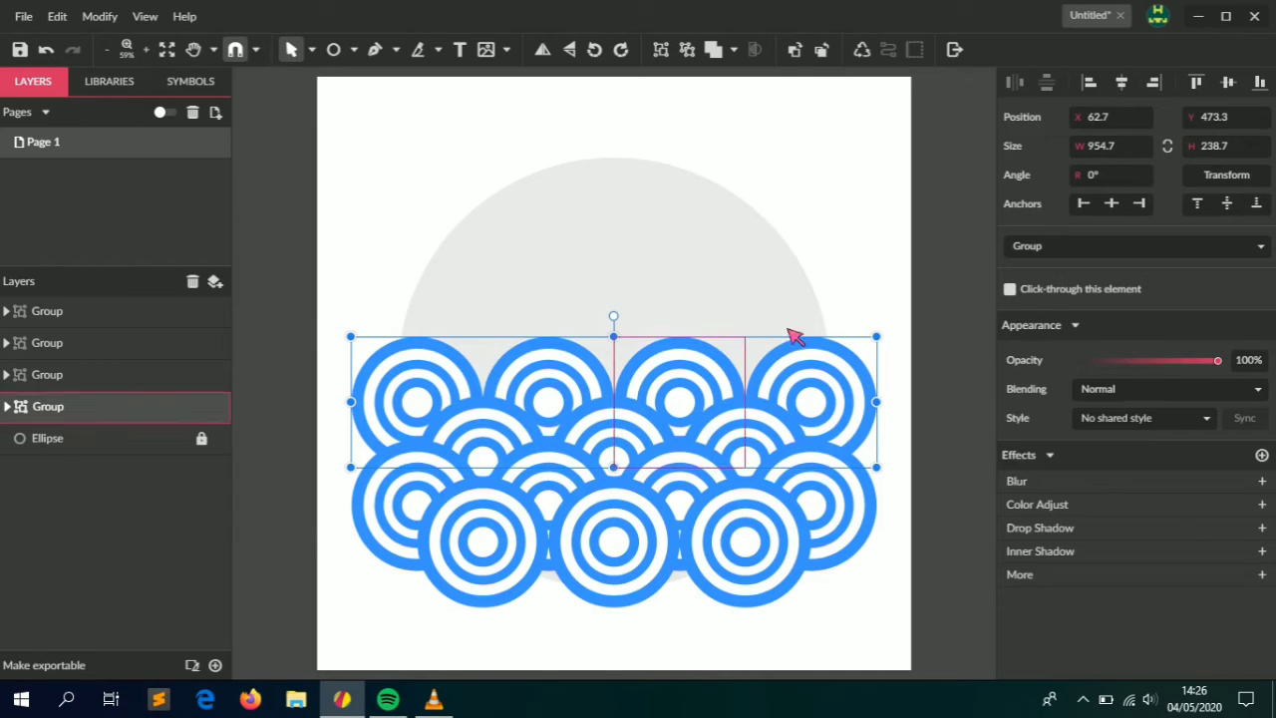
# - Lower the rearmost four-ring row to Y 509.3 so it overlaps evenly with the row in front
pyautogui.press('Down')
pyautogui.press('Down')
pyautogui.press('Down')
pyautogui.press('Down')
pyautogui.press('Down')
pyautogui.press('Down')
pyautogui.press('Down')
pyautogui.press('Down')
pyautogui.press('Down')
pyautogui.press('Down')
pyautogui.press('Down')
pyautogui.press('Down')
pyautogui.press('Down')
pyautogui.press('Down')
pyautogui.press('Down')
pyautogui.press('Down')
pyautogui.press('Down')
pyautogui.press('Down')
pyautogui.press('Down')
pyautogui.press('Down')
pyautogui.press('Down')
pyautogui.press('Down')
pyautogui.press('Down')
pyautogui.press('Down')
pyautogui.press('Down')
pyautogui.press('Down')
pyautogui.press('Down')
pyautogui.press('Down')
pyautogui.press('Down')
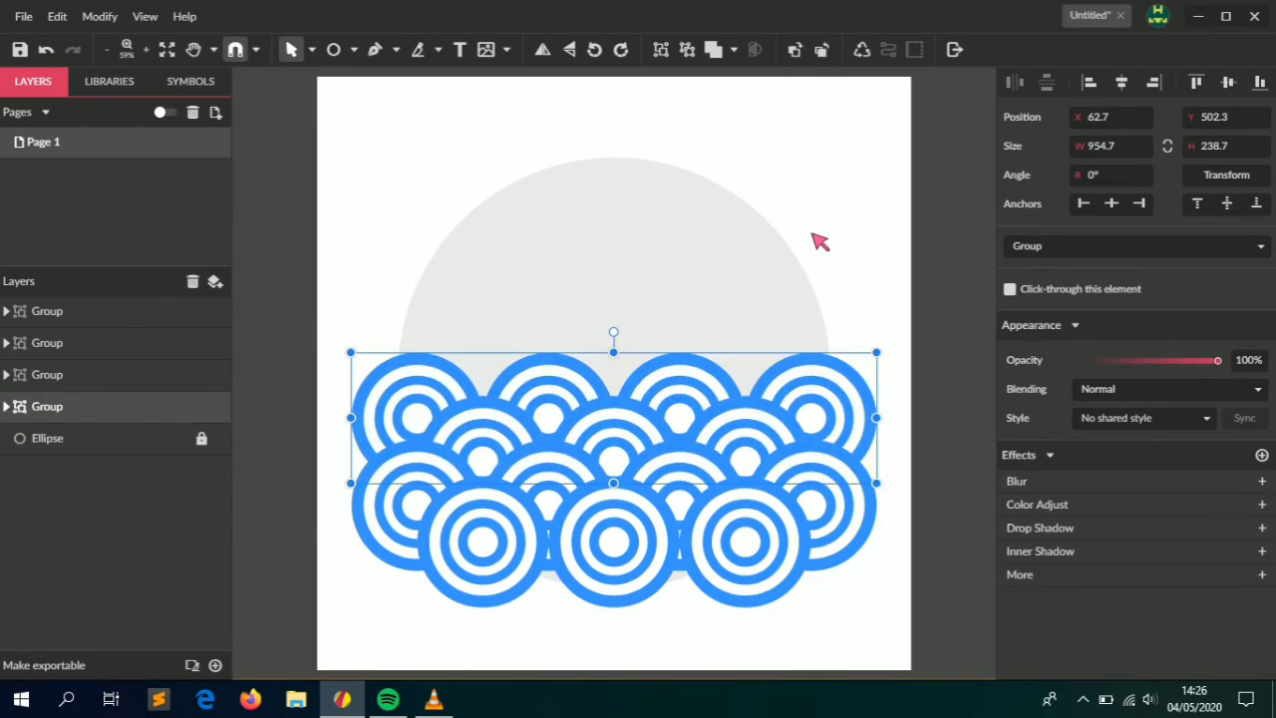
# - Group all four wave rows, then unlock the large grey circle and nest the group inside it as clipped content
pyautogui.click(357, 304)
pyautogui.moveTo(335, 289); pyautogui.dragTo(917, 616)
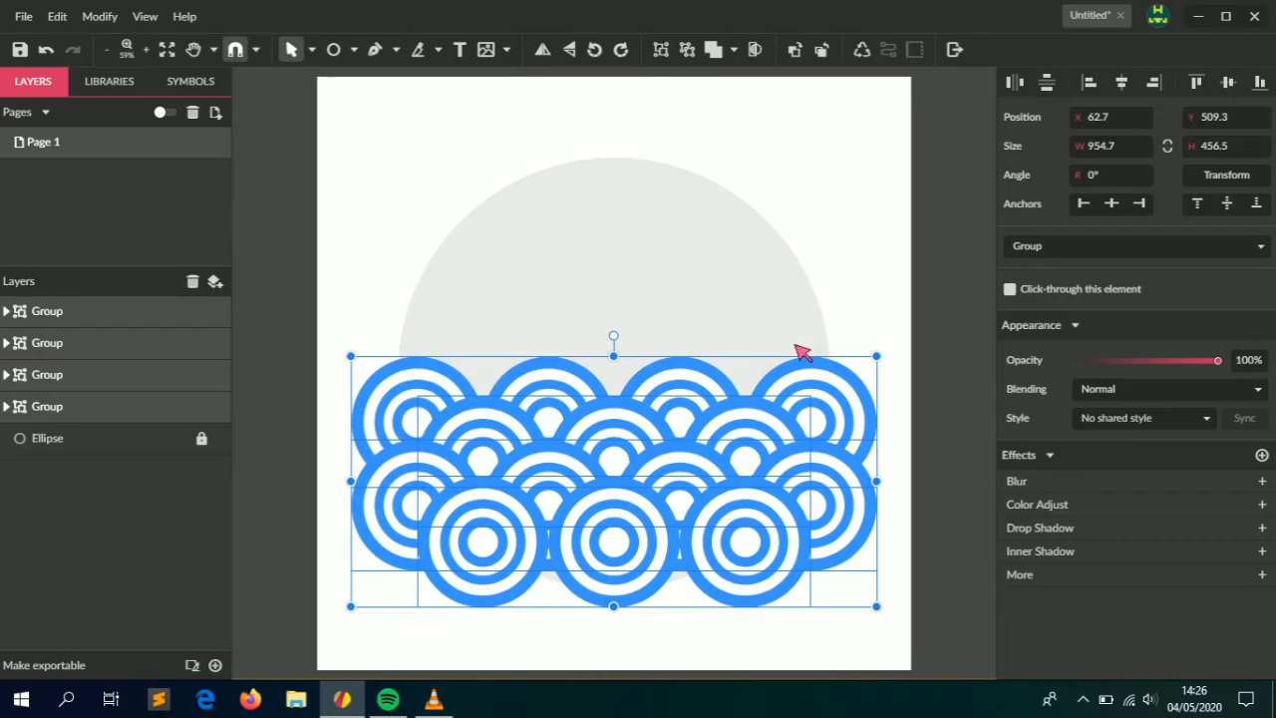
pyautogui.click(660, 49)
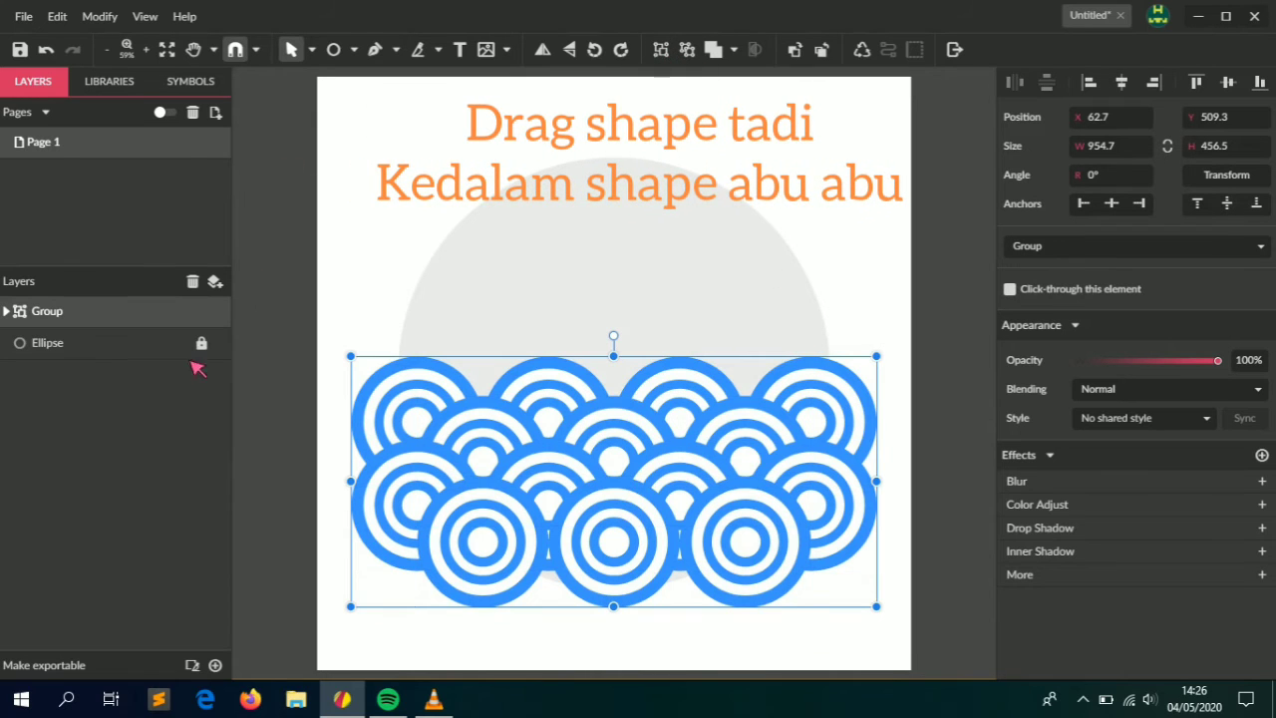
pyautogui.click(362, 228)
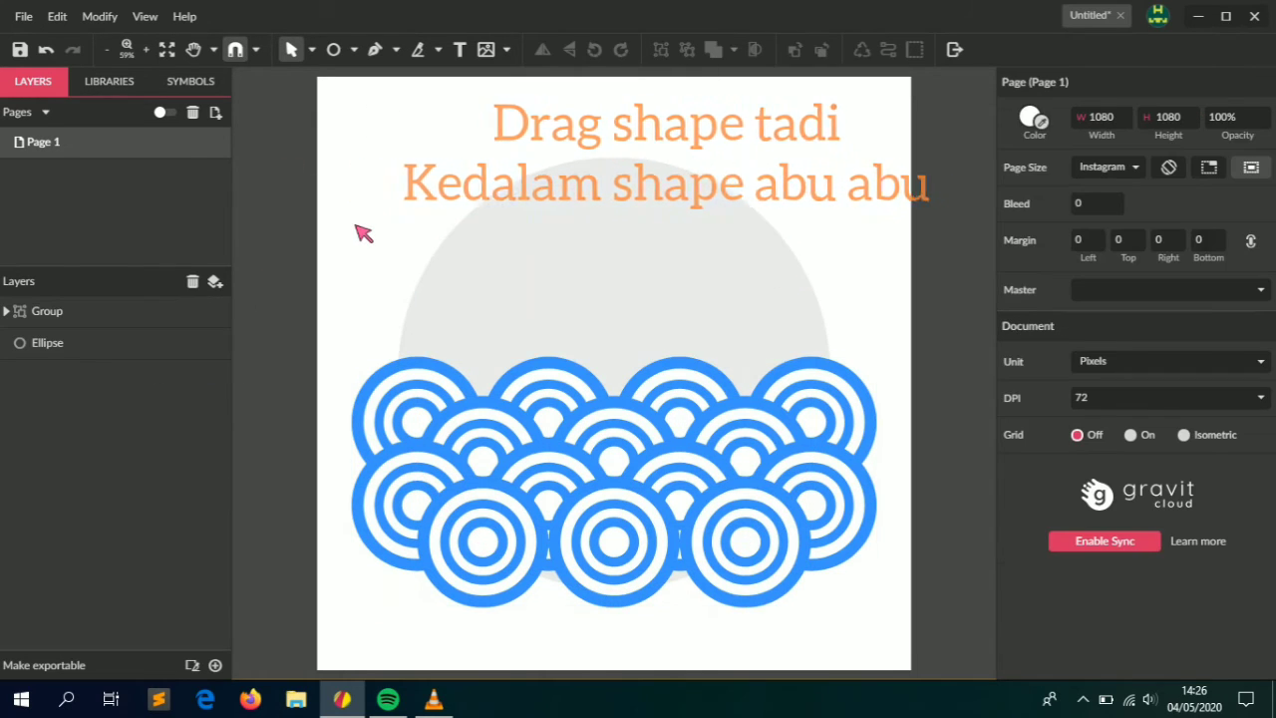
pyautogui.moveTo(130, 322); pyautogui.dragTo(130, 350)
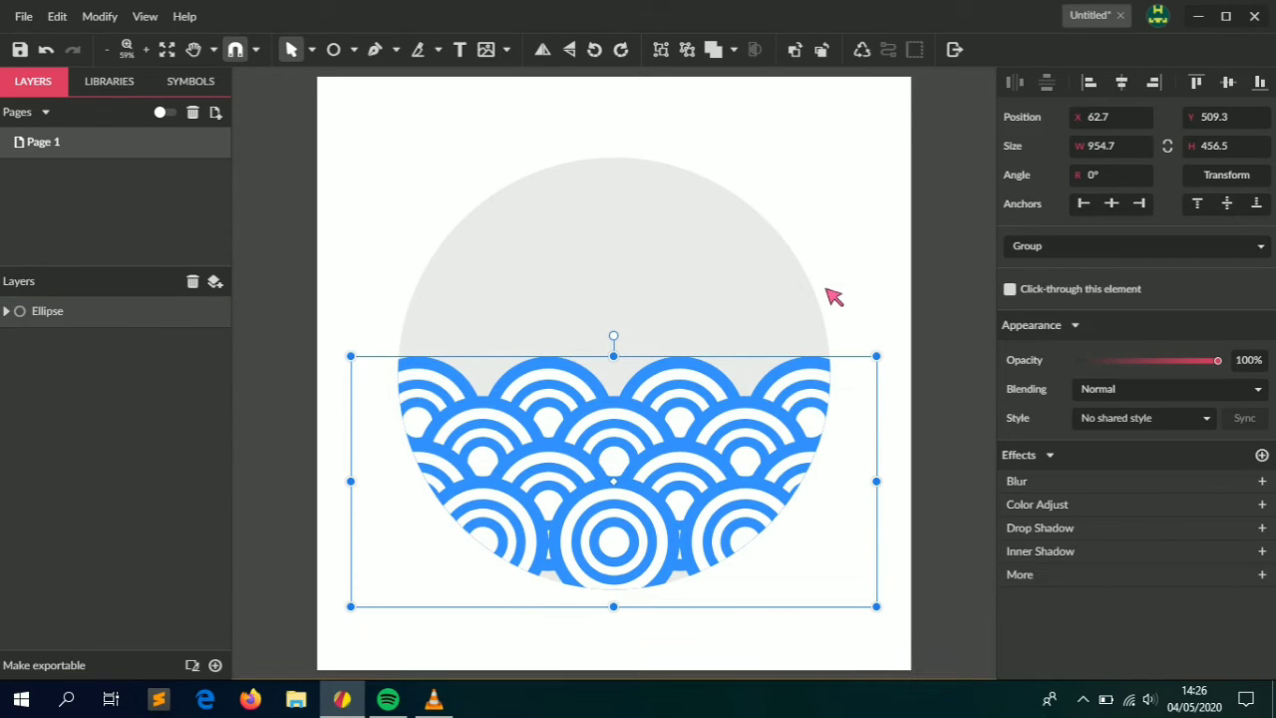
# - Lower the clipped wave group within the grey circle to Y 559.3
pyautogui.press('Down')
pyautogui.press('Down')
pyautogui.press('Down')
pyautogui.press('Down')
pyautogui.press('Down')
pyautogui.press('Down')
pyautogui.press('Down')
pyautogui.press('Down')
pyautogui.press('Down')
pyautogui.press('Down')
pyautogui.press('Down')
pyautogui.press('Down')
pyautogui.press('Down')
pyautogui.press('Down')
pyautogui.press('Down')
pyautogui.press('Down')
pyautogui.press('Down')
pyautogui.press('Down')
pyautogui.press('Down')
pyautogui.press('Down')
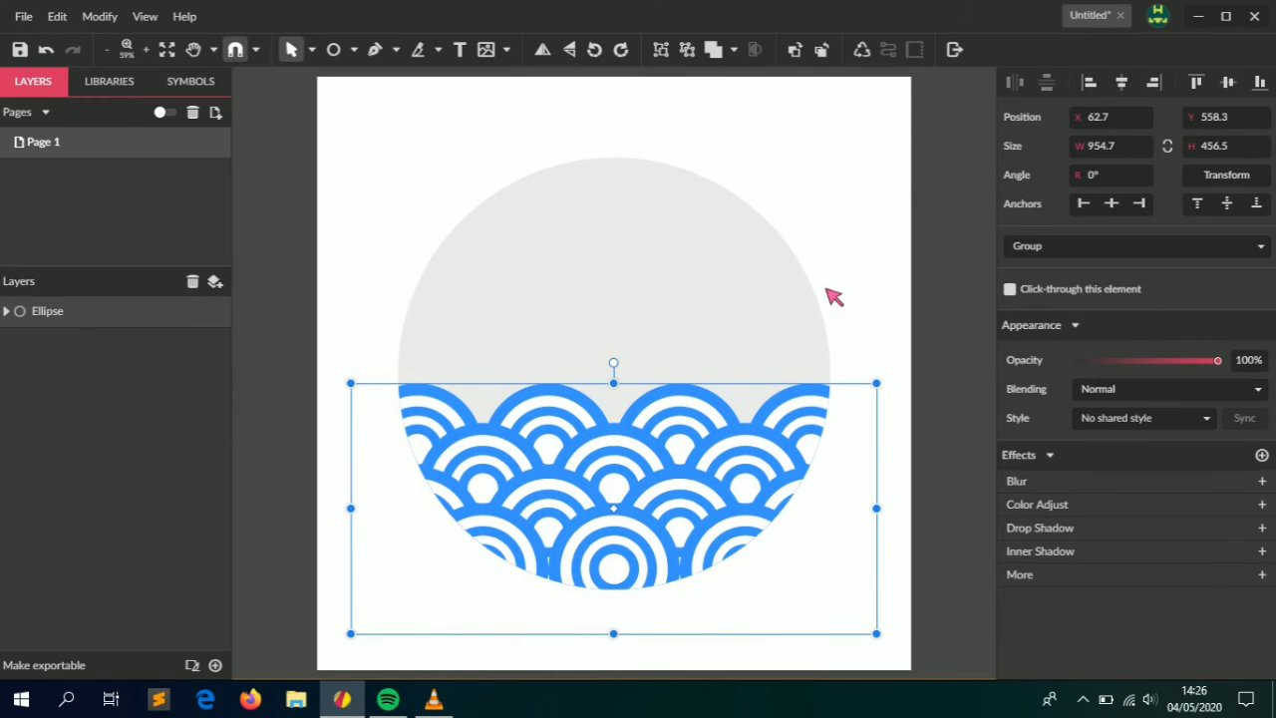
pyautogui.press('Down')
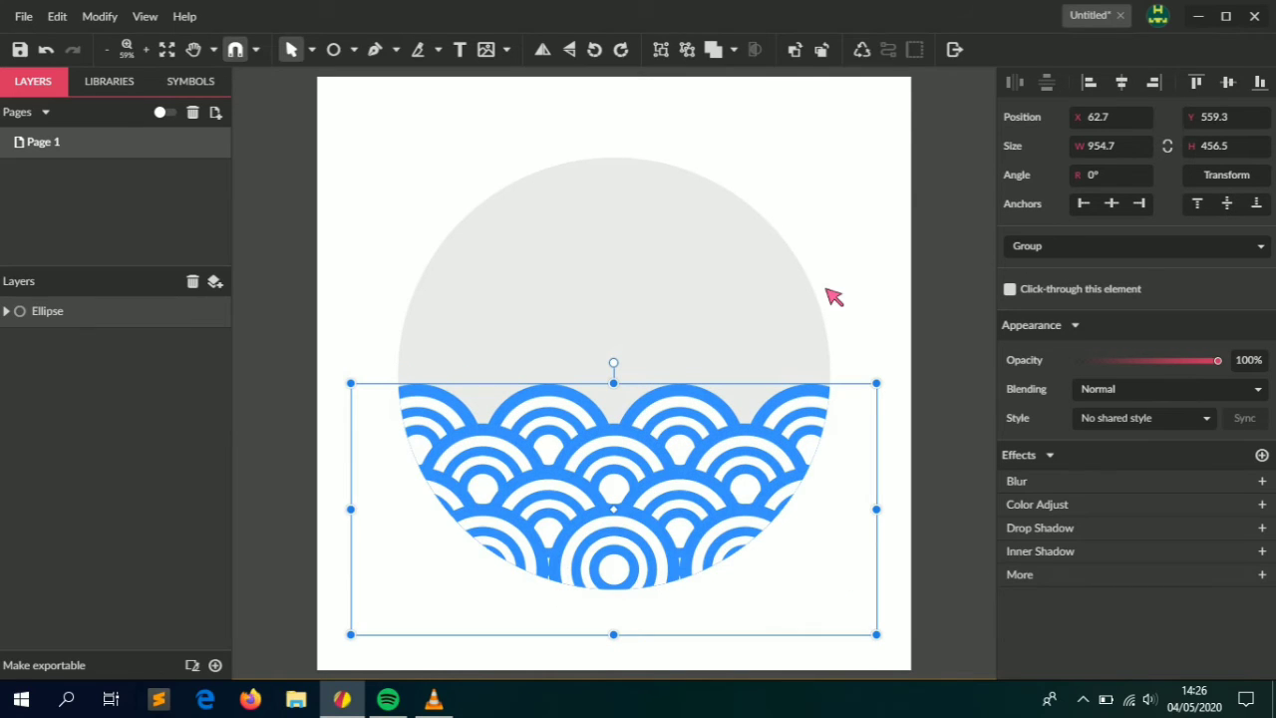
pyautogui.click(834, 297)
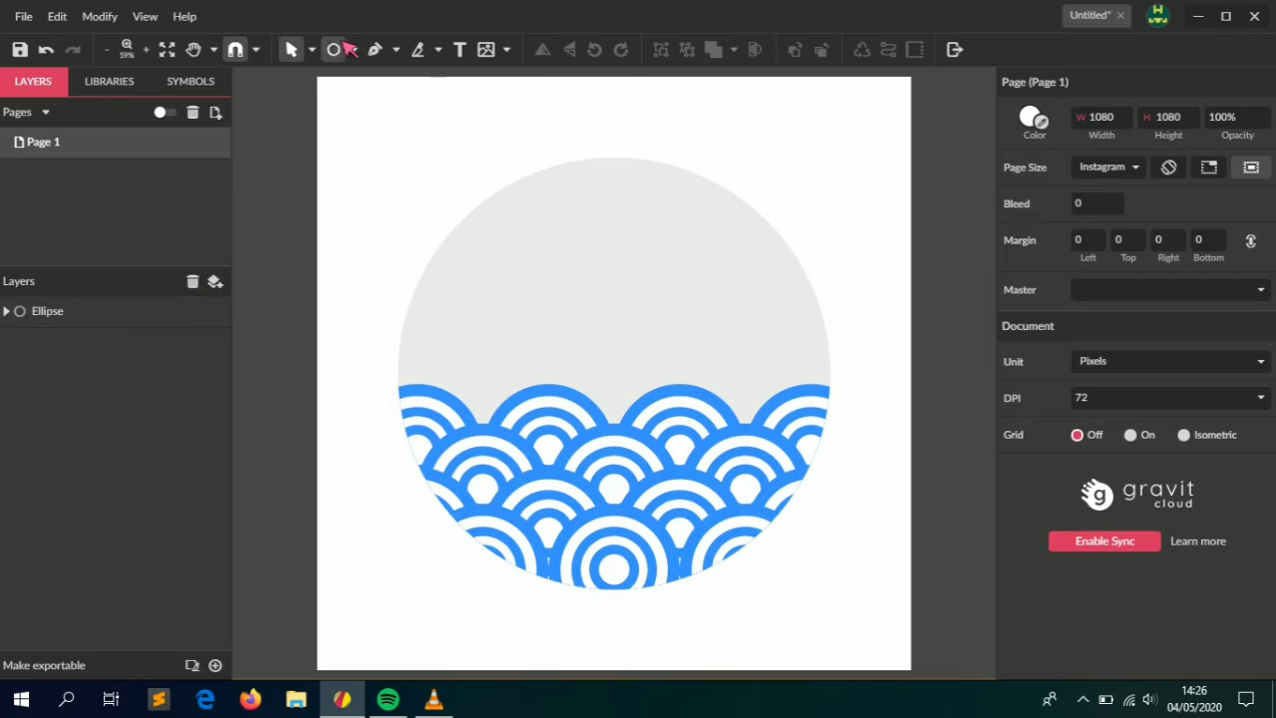
# - Draw a circle about 257 px wide above the waves and center it horizontally on the page
pyautogui.click(333, 49)
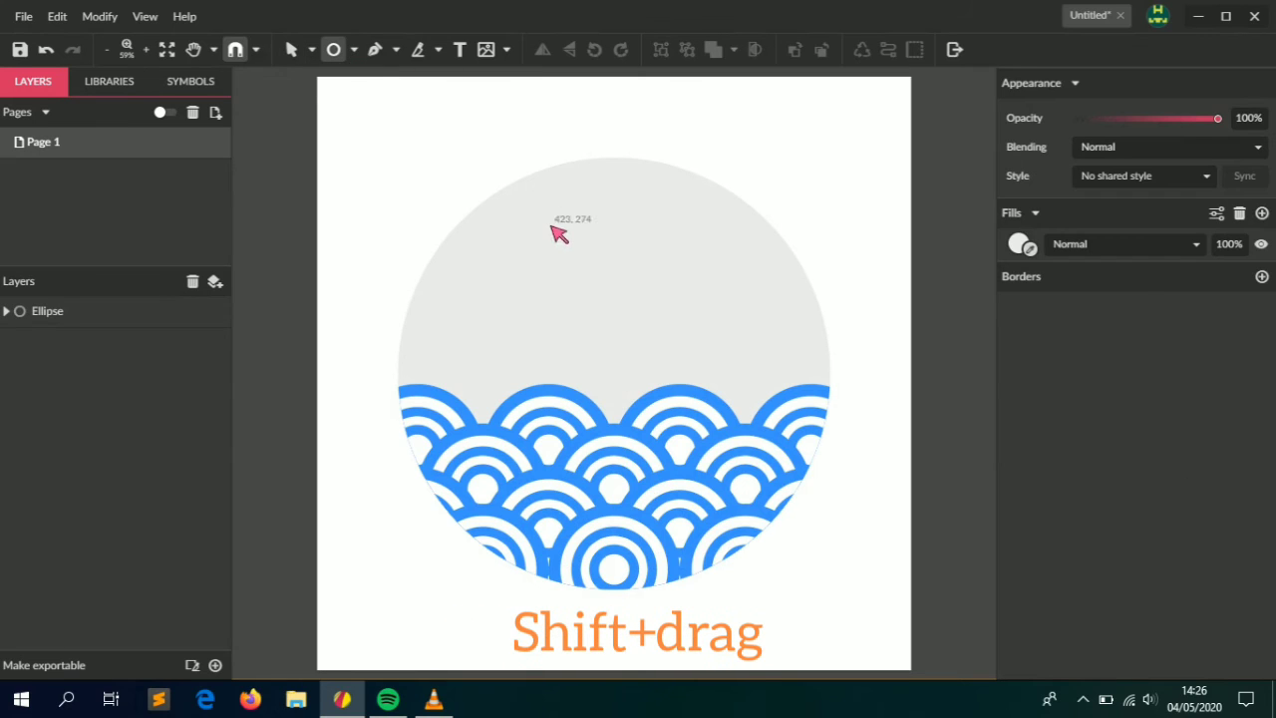
pyautogui.moveTo(544, 221); pyautogui.dragTo(685, 334)
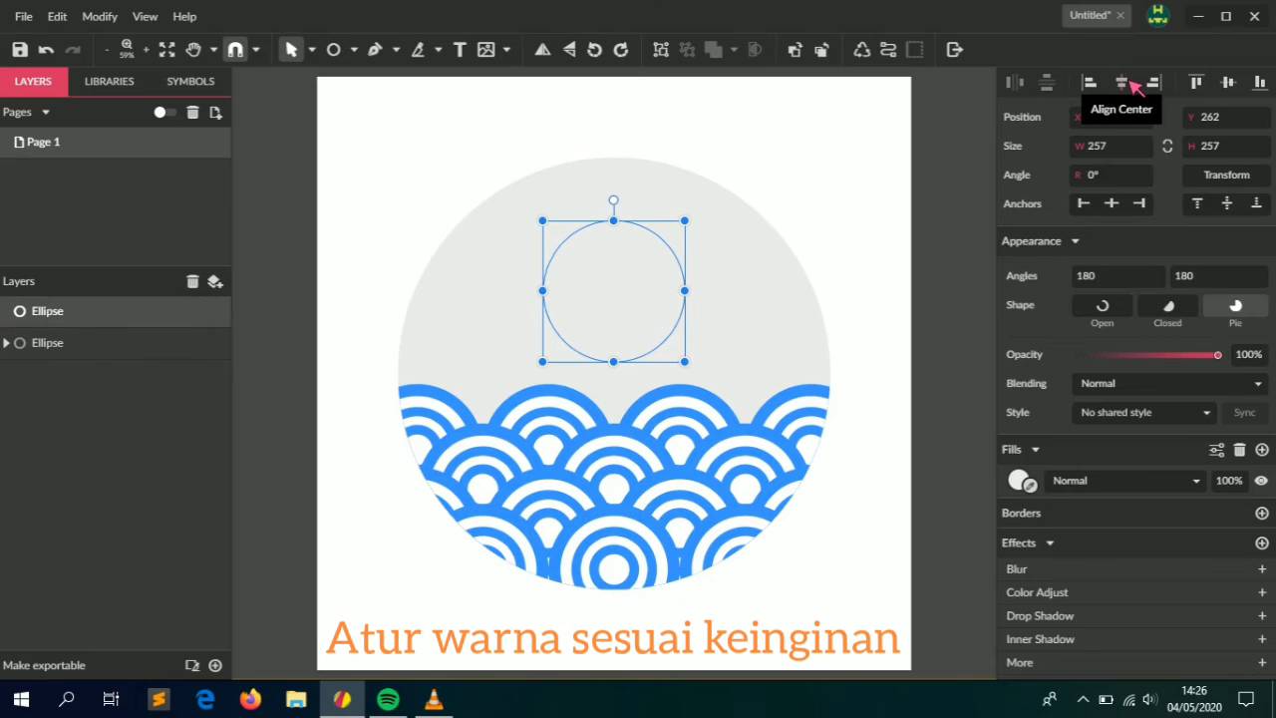
pyautogui.click(1130, 84)
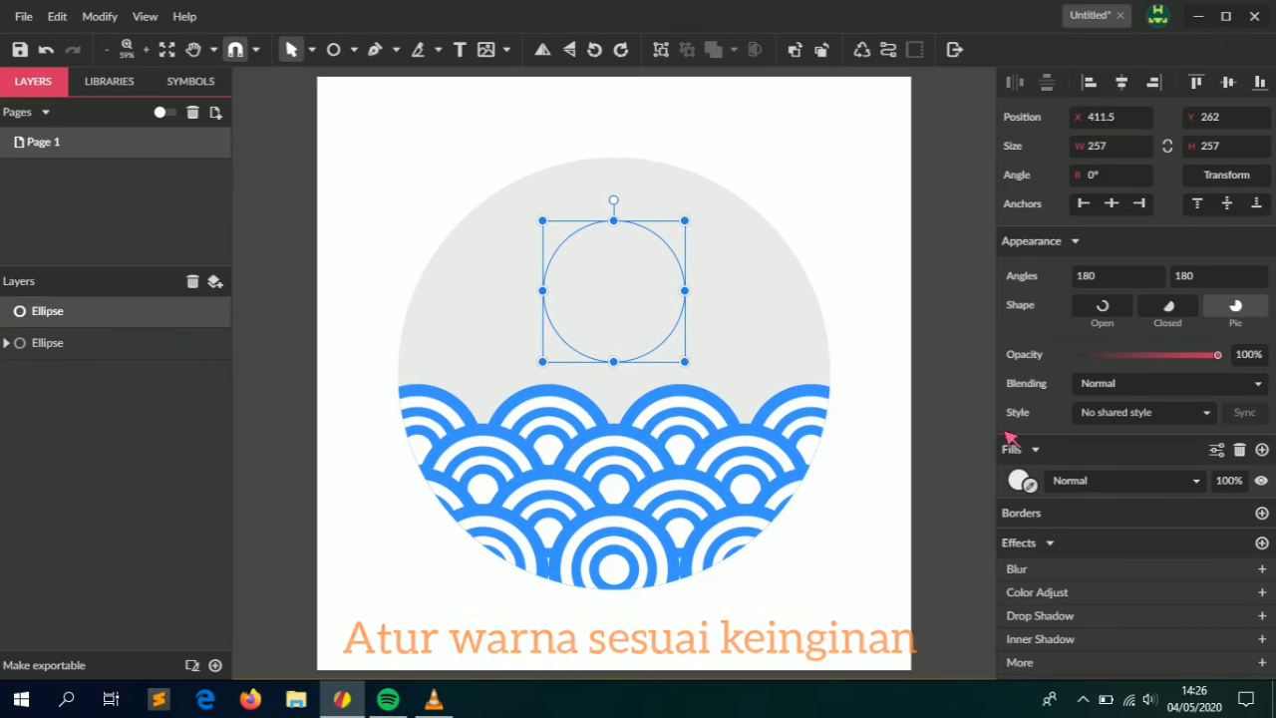
# - Fill the small circle above the waves with the preset bright red
pyautogui.click(1021, 479)
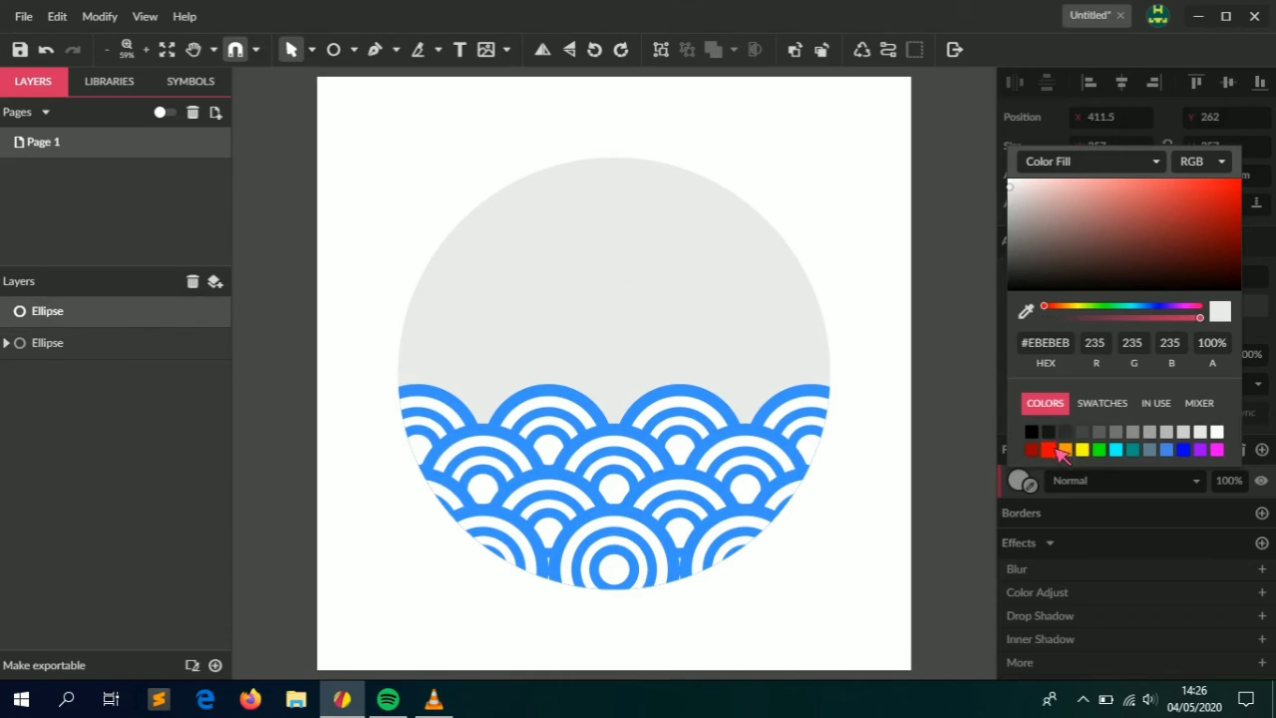
pyautogui.click(1055, 449)
pyautogui.click(878, 422)
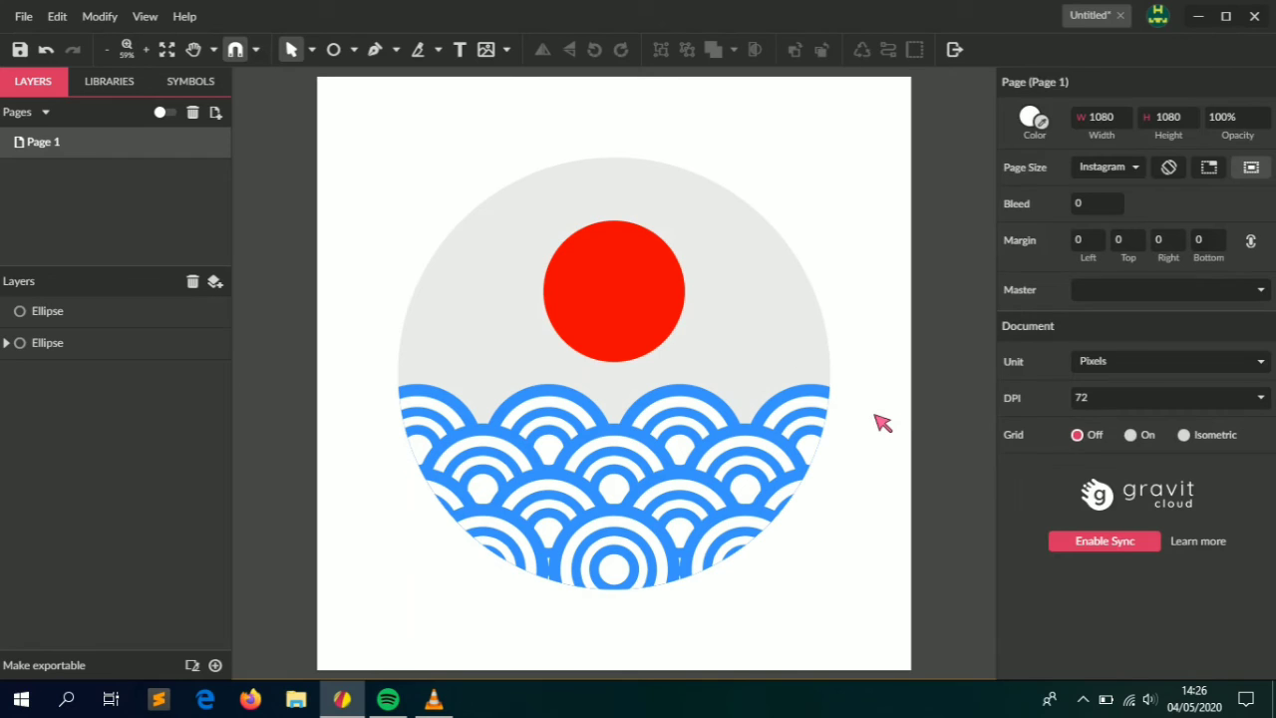
# - Fill the large grey circle with the blue sampled from the waves, then darken it to a deeper blue
pyautogui.click(774, 336)
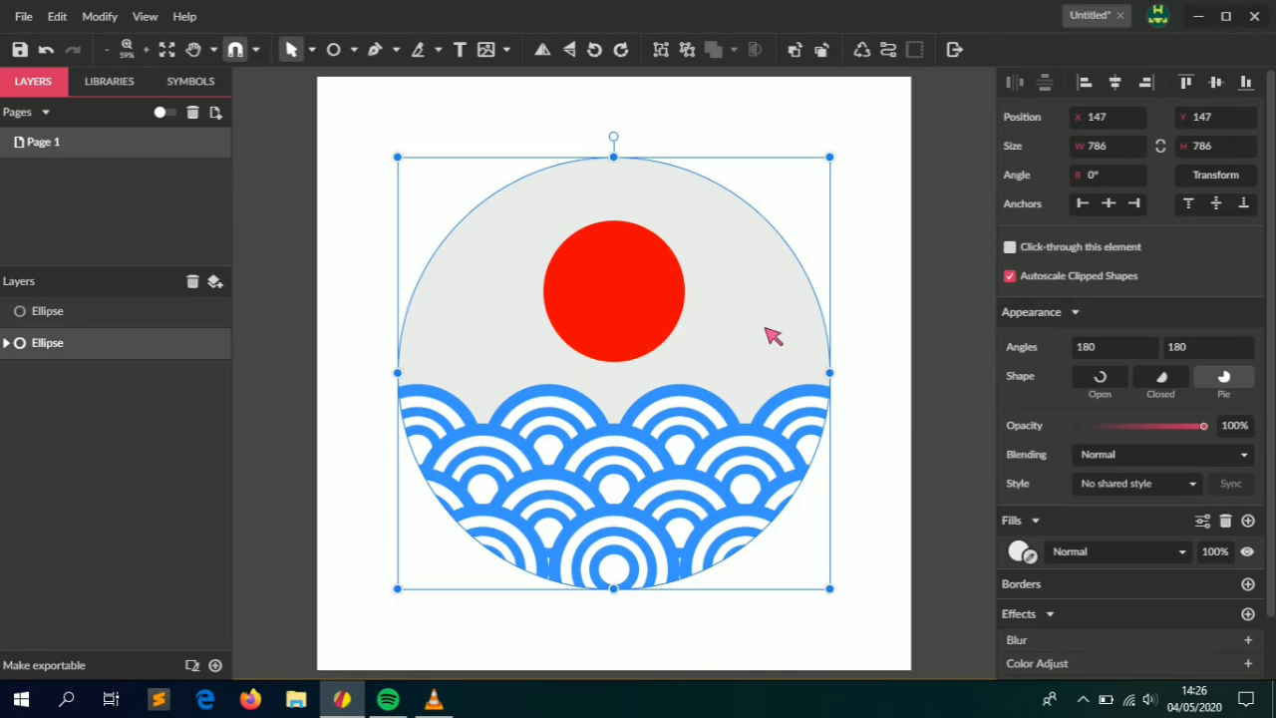
pyautogui.click(1032, 556)
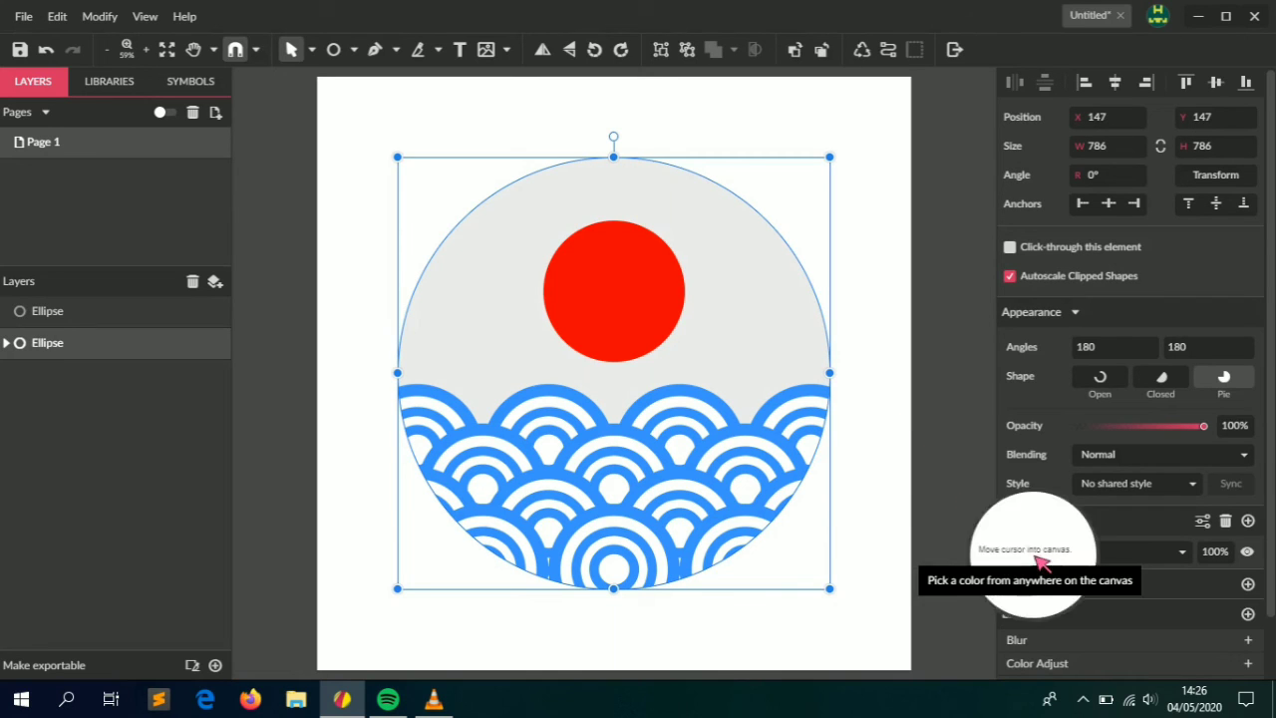
pyautogui.click(778, 469)
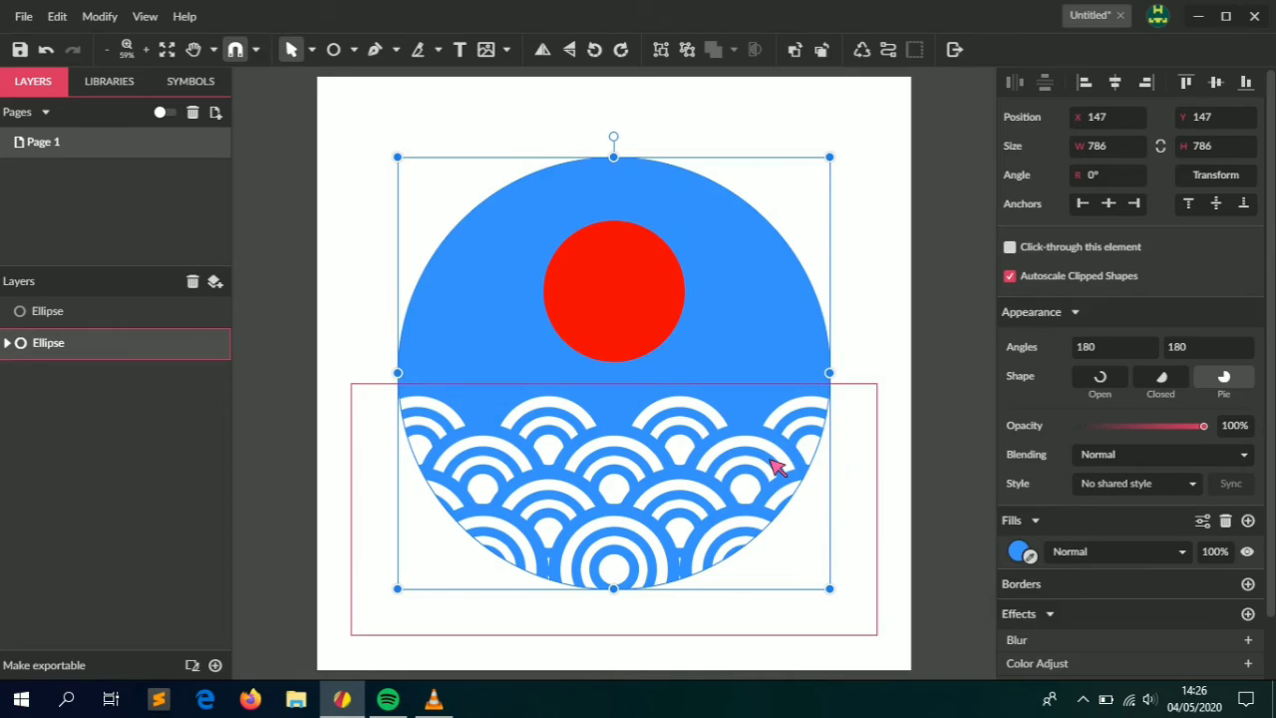
pyautogui.click(1017, 549)
pyautogui.moveTo(1189, 253); pyautogui.dragTo(1201, 270)
pyautogui.click(853, 442)
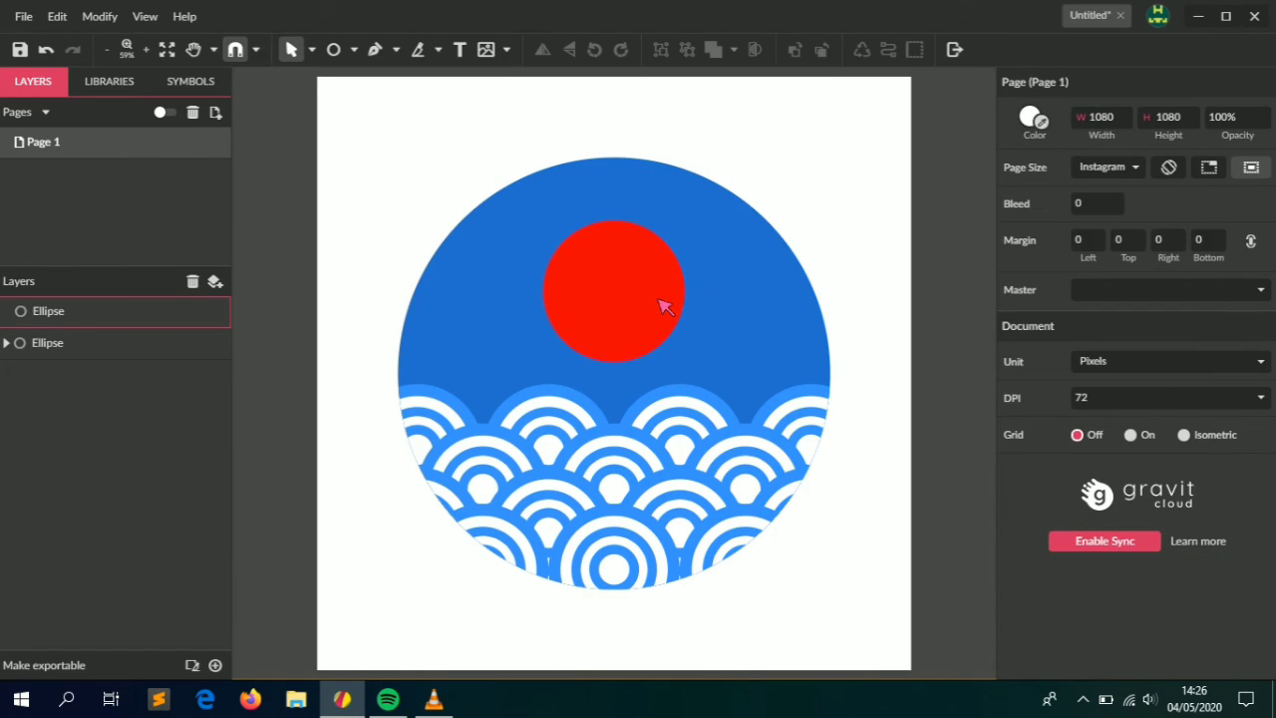
# - Add a border of width 5 to the red sun circle and color it white
pyautogui.click(665, 306)
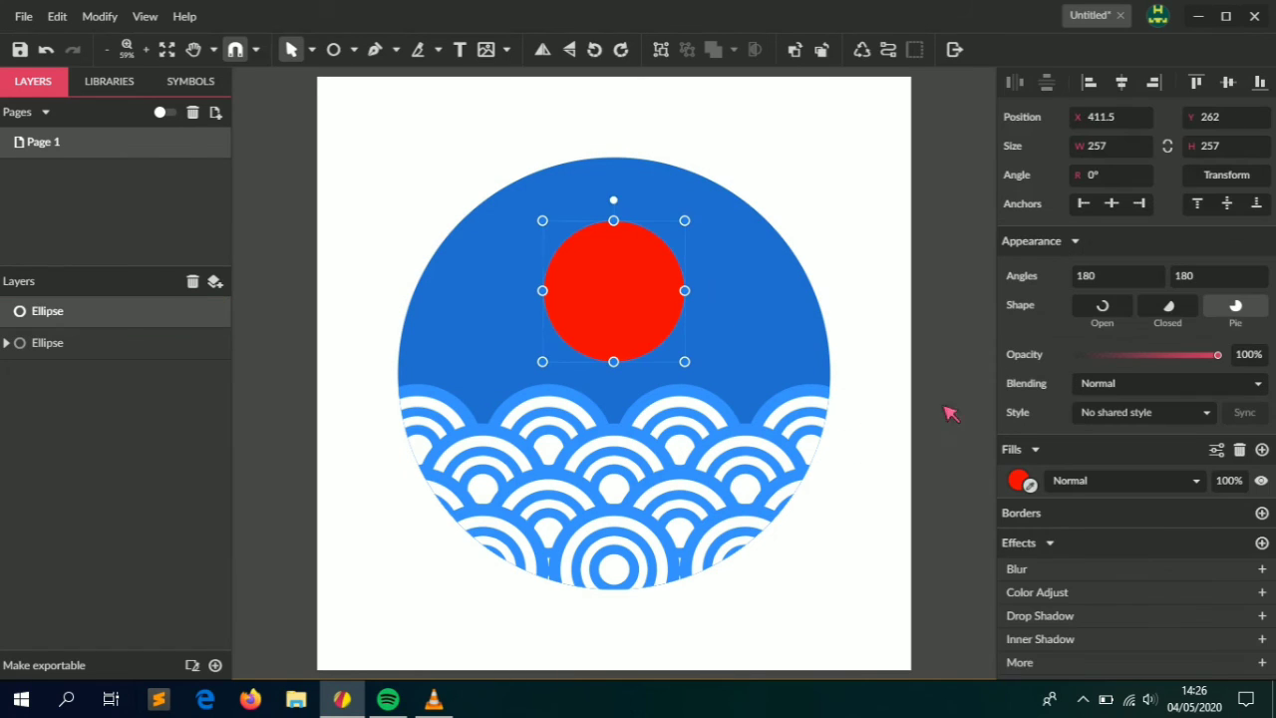
pyautogui.click(1262, 513)
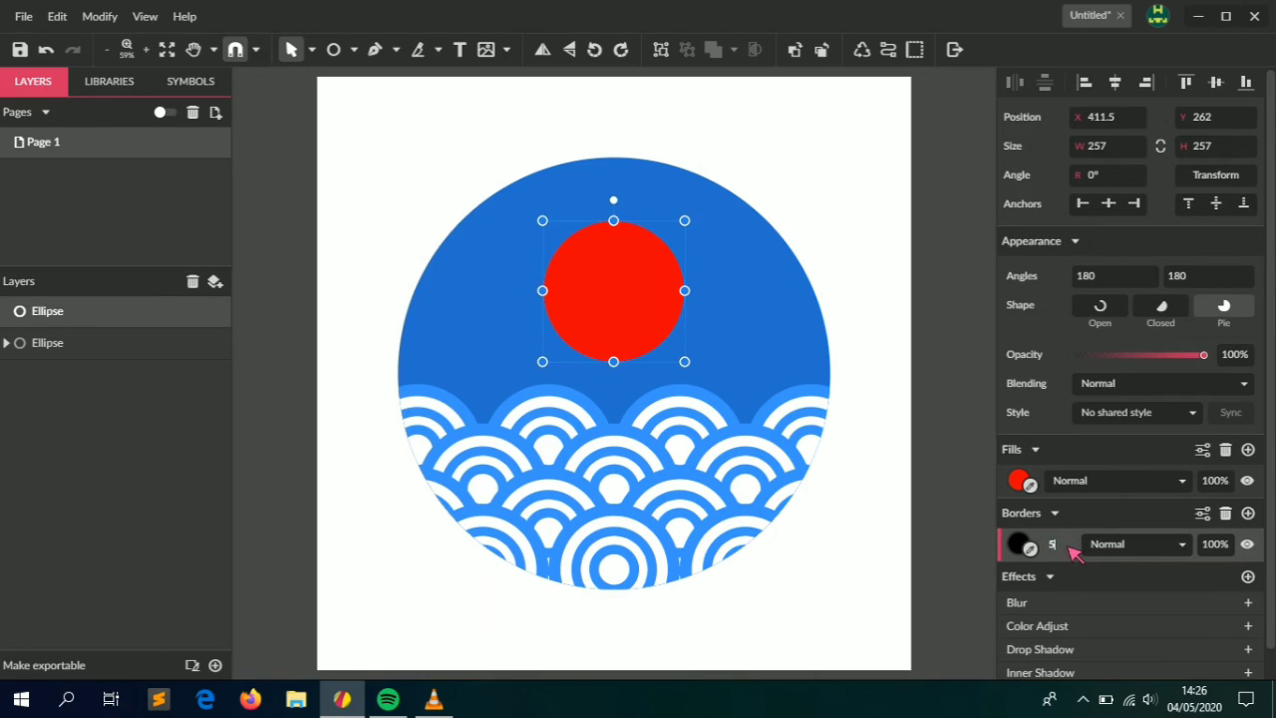
pyautogui.press('Return')
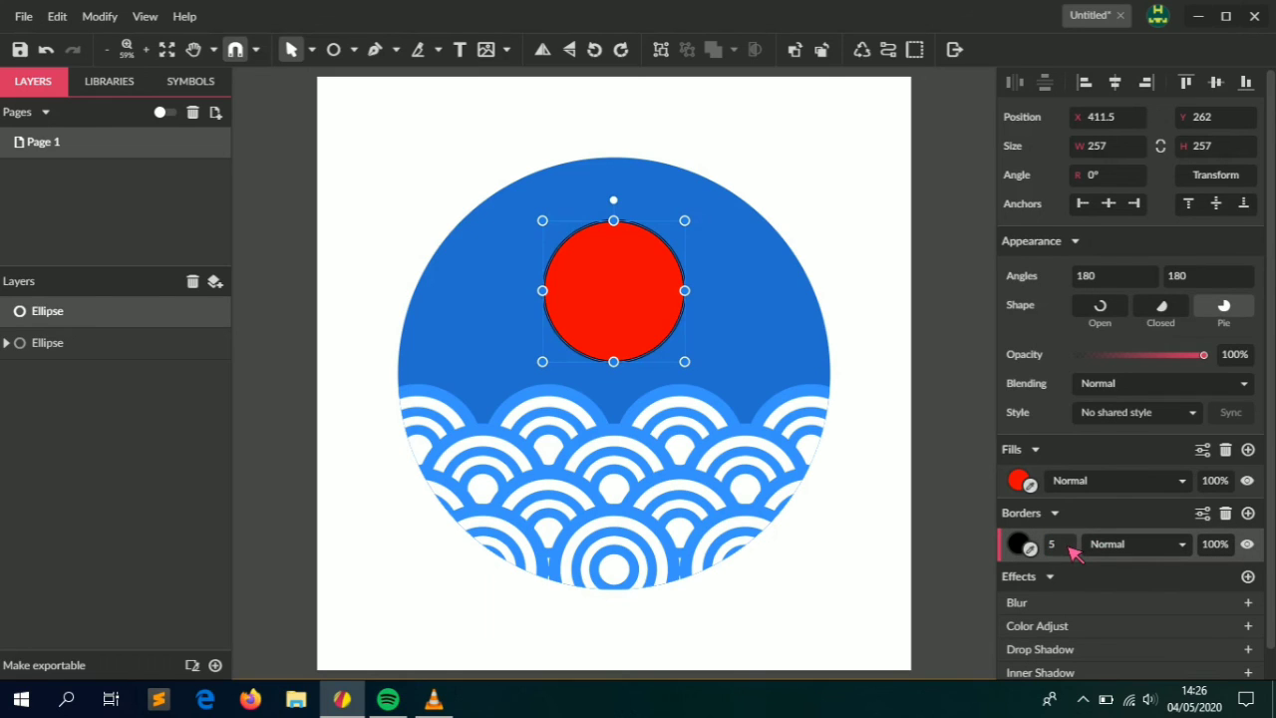
pyautogui.click(1021, 543)
pyautogui.click(1217, 496)
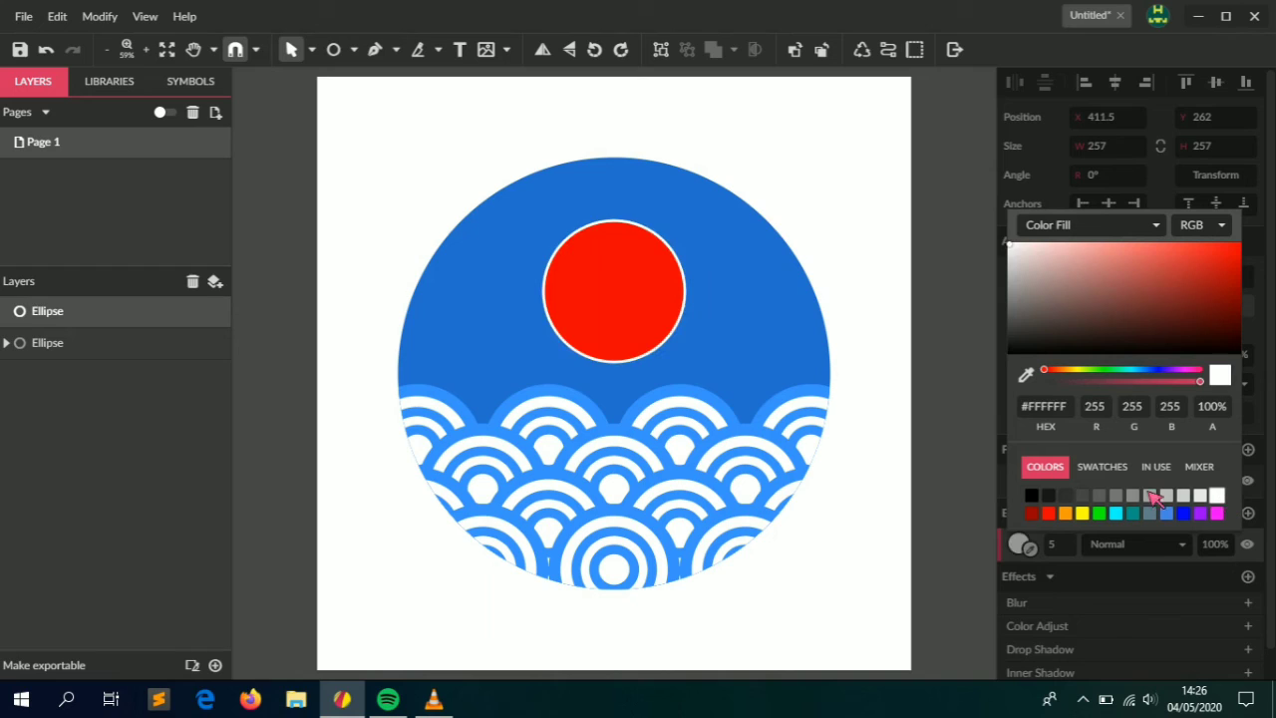
# - Increase the width of the red sun's white border so the outline is clearly thicker
pyautogui.click(1061, 547)
pyautogui.click(1061, 547)
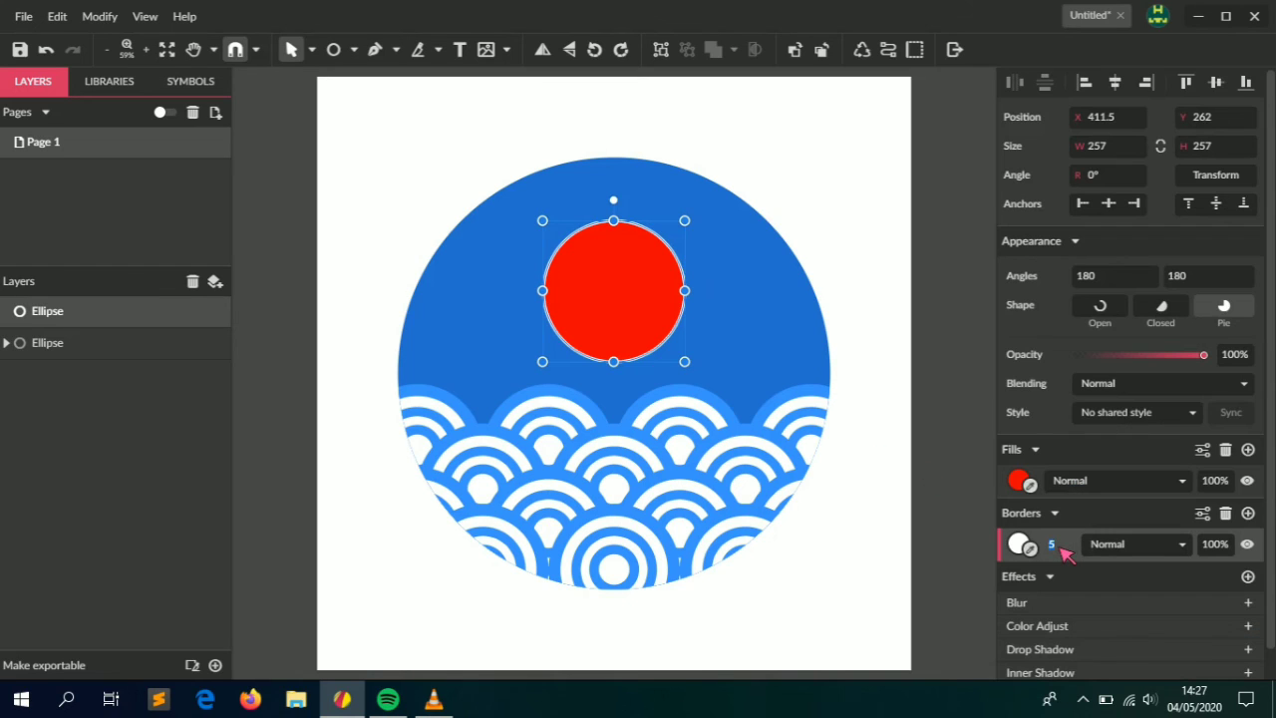
pyautogui.press('Return')
pyautogui.click(884, 489)
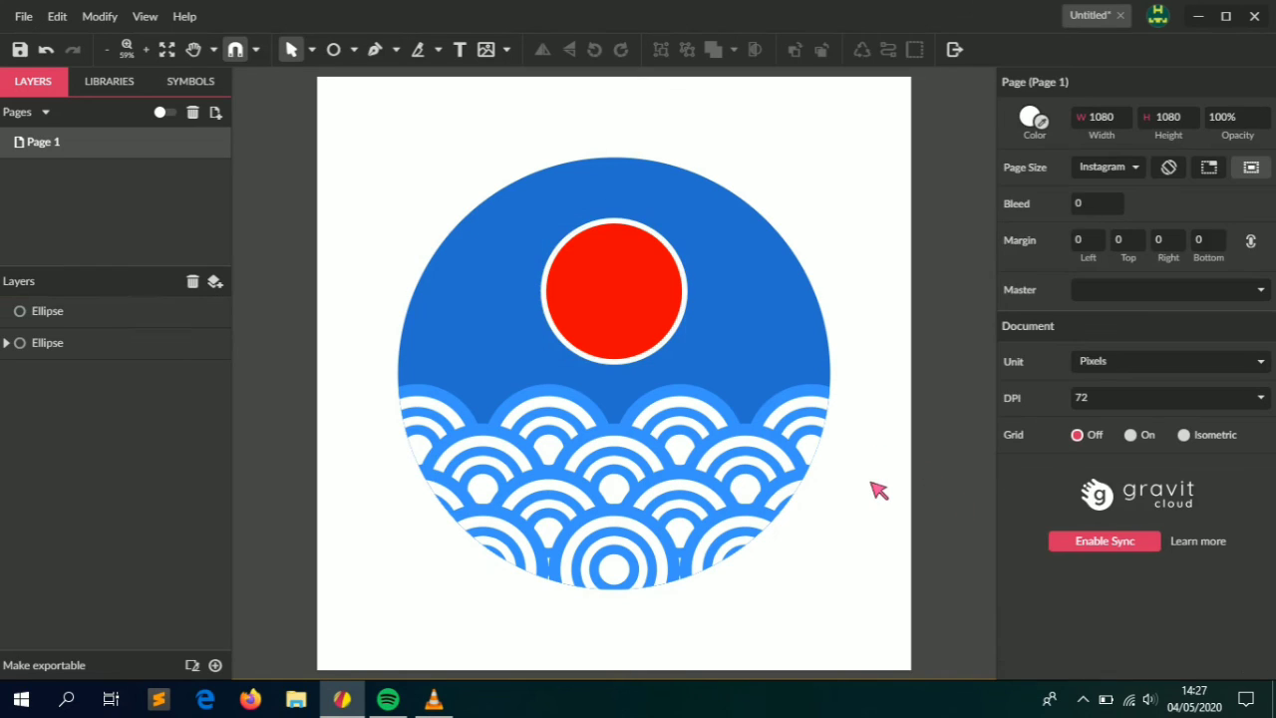
# - Group the bordered sun and the large blue circle with its clipped waves into one object, leaving nothing selected
pyautogui.moveTo(384, 182); pyautogui.dragTo(867, 612)
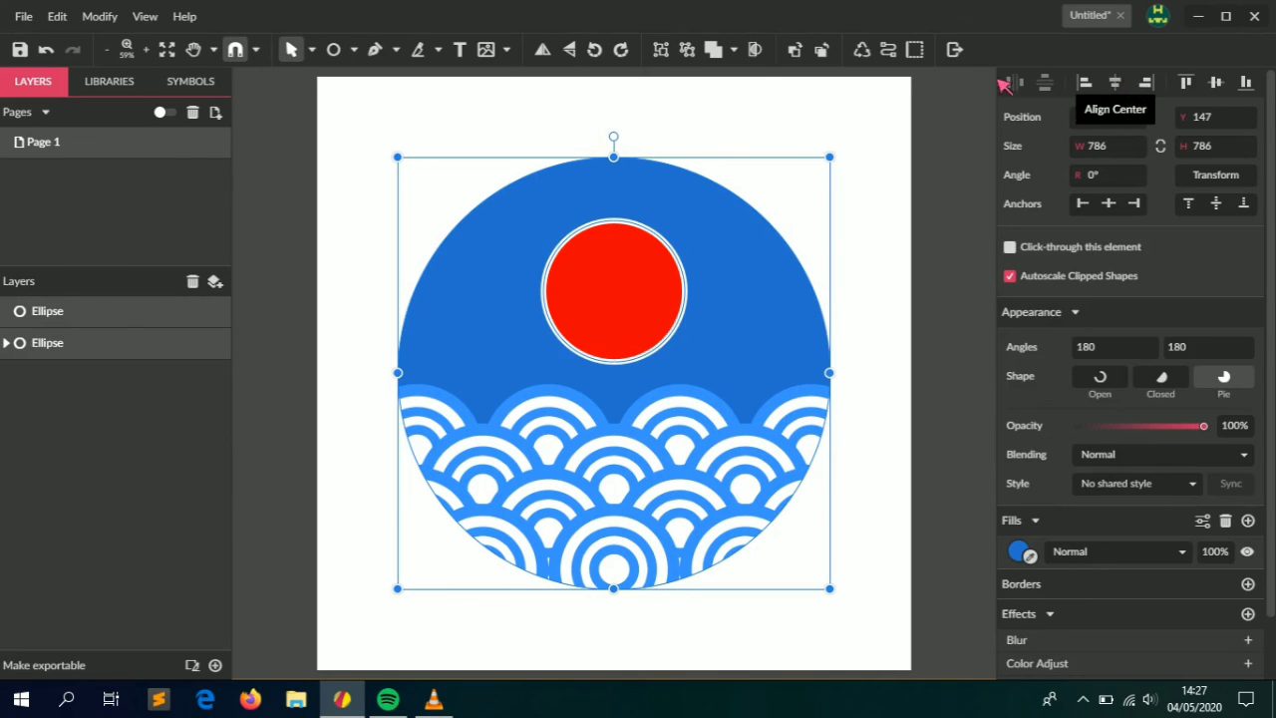
pyautogui.click(660, 55)
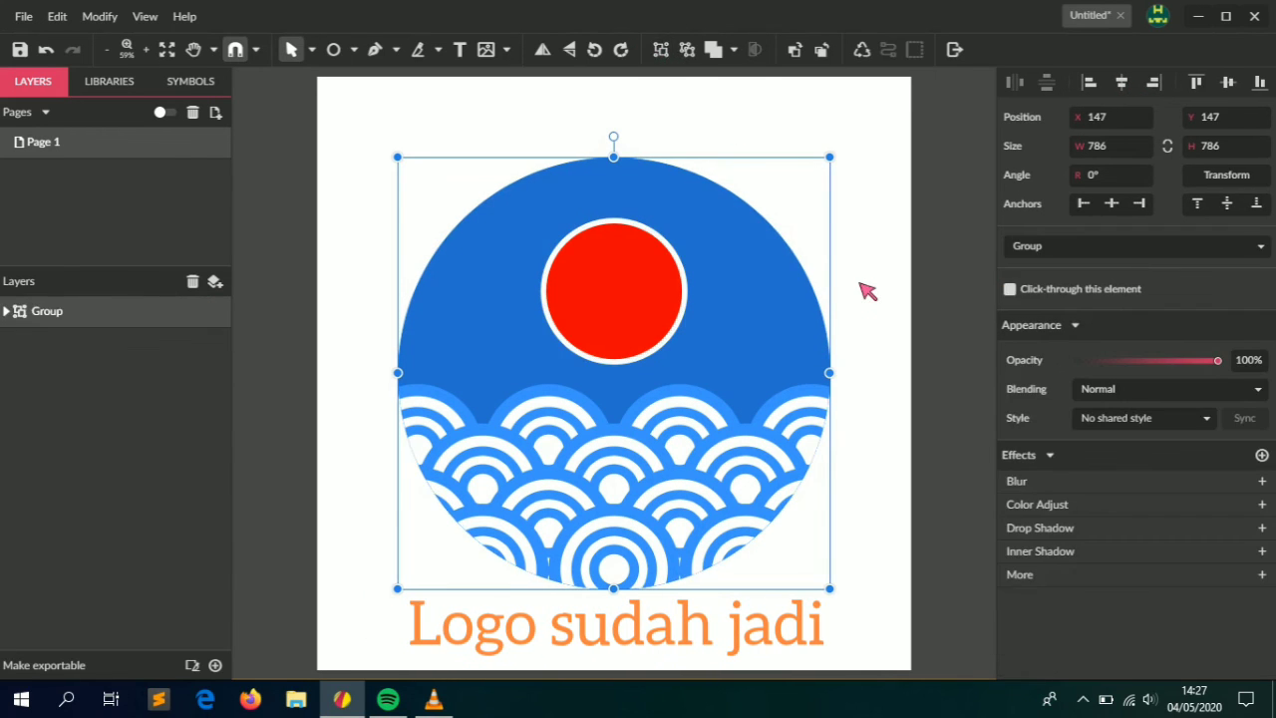
pyautogui.click(866, 289)
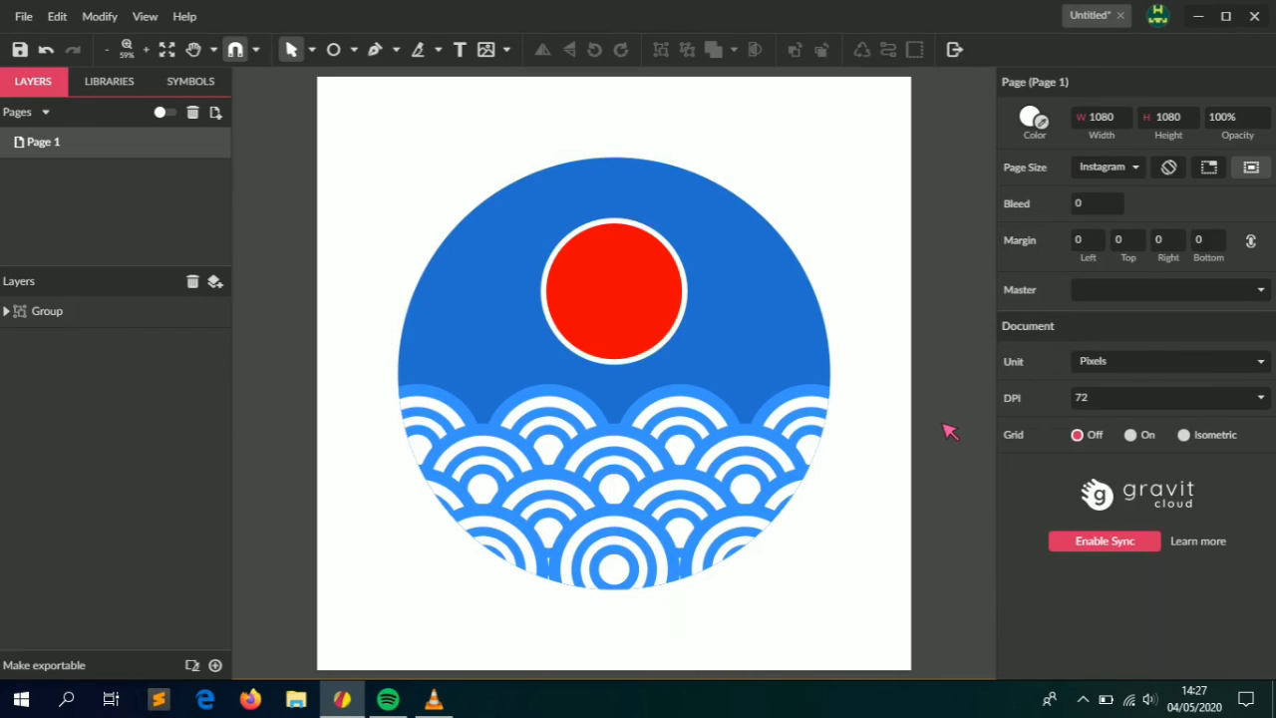